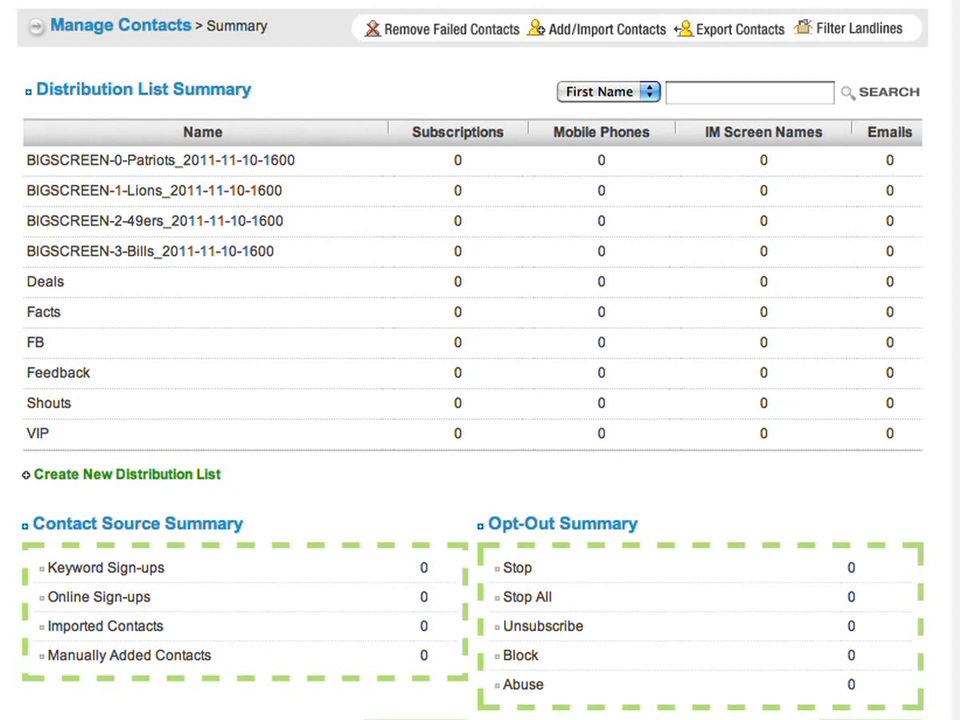
- Bring up the Collect Contacts dashboard listing sign-up pages and the SPICY and REVIEW keywords
mouse_move(165, 1)
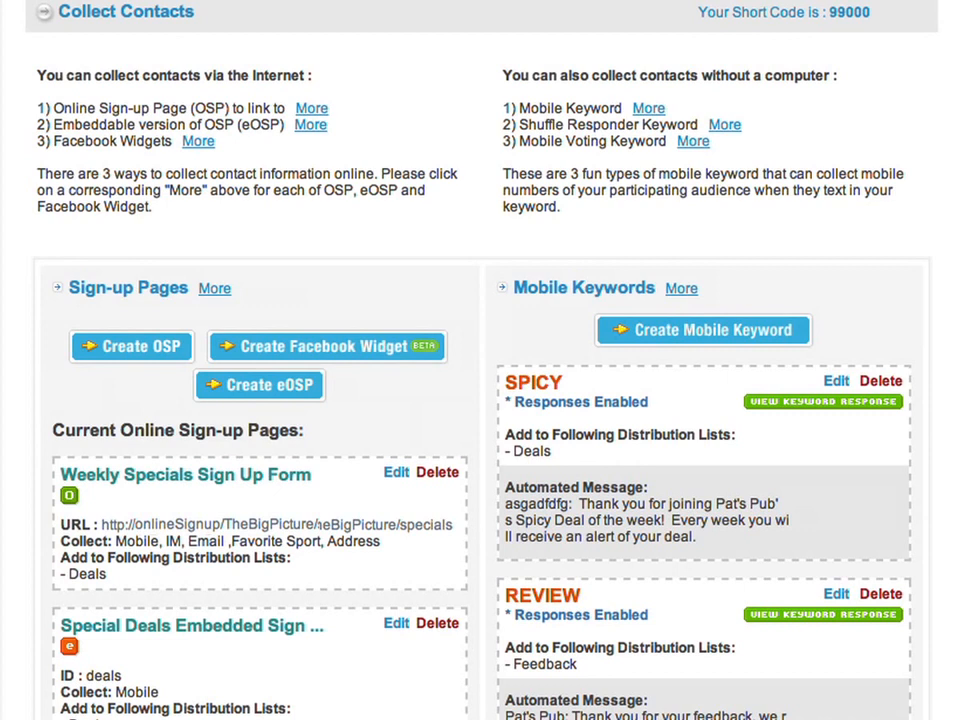
- Edit the Weekly Specials Sign Up Form to view the Pat's Pub Weekly Deals page
left_click(396, 474)
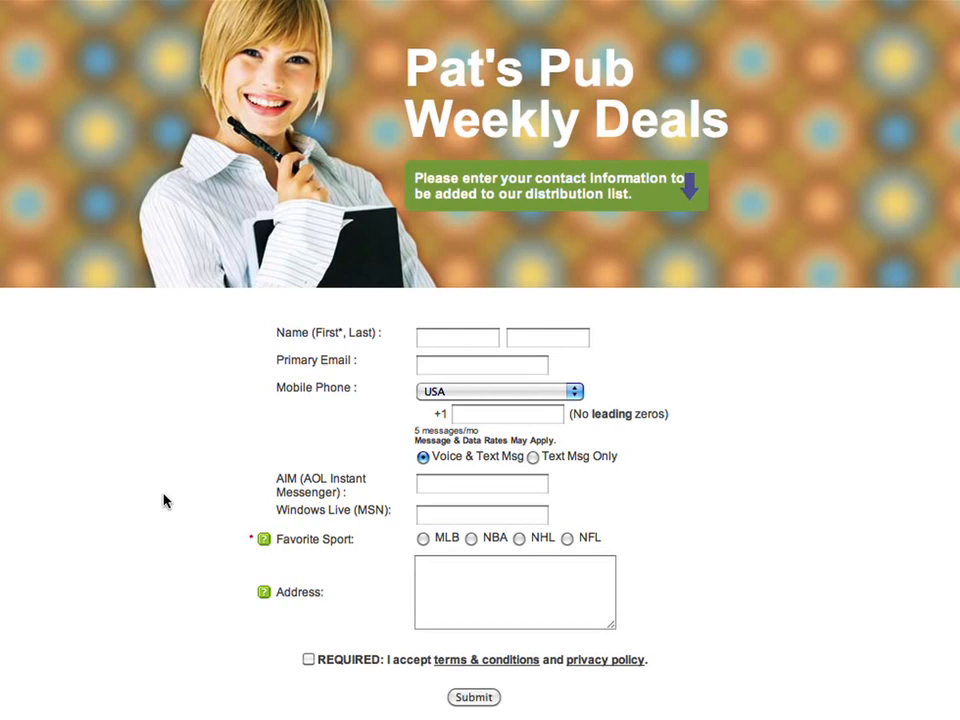
- Enter a subscriber's first name and mobile number, pick NFL, and accept the terms
left_click(441, 591)
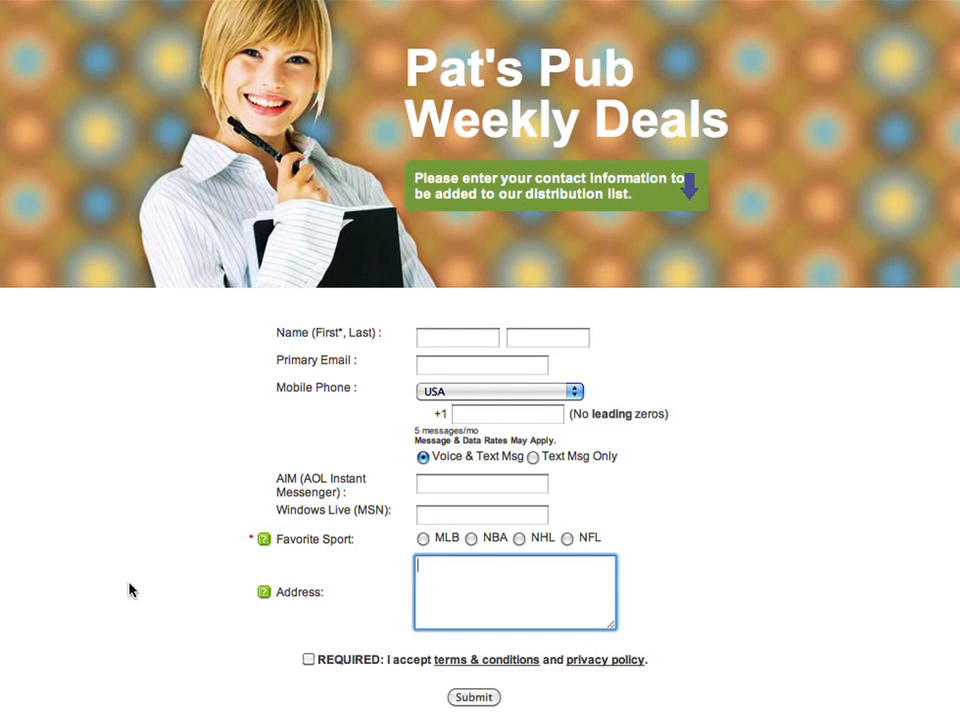
left_click(448, 338)
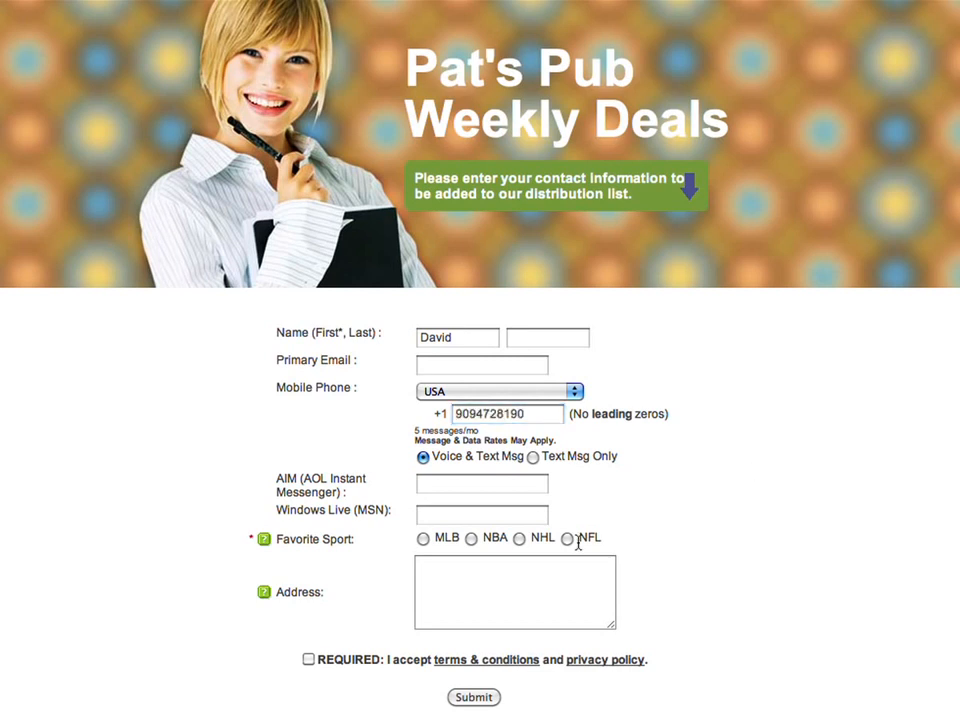
left_click(567, 539)
left_click(308, 660)
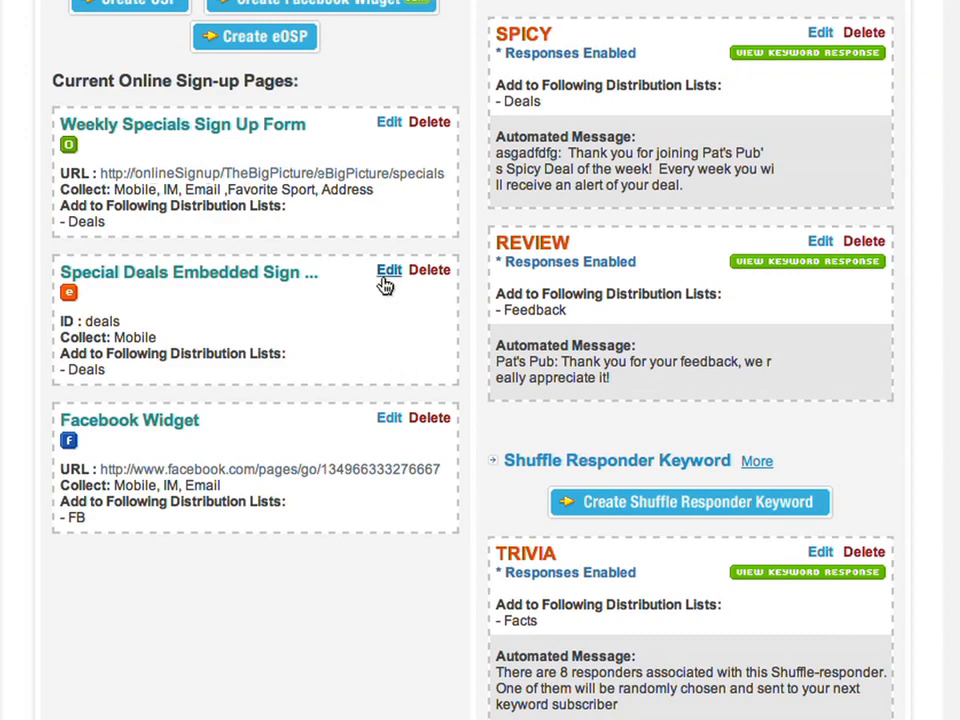
- Set the Special Deals embedded form's background color to blue #0066FF
left_click(387, 276)
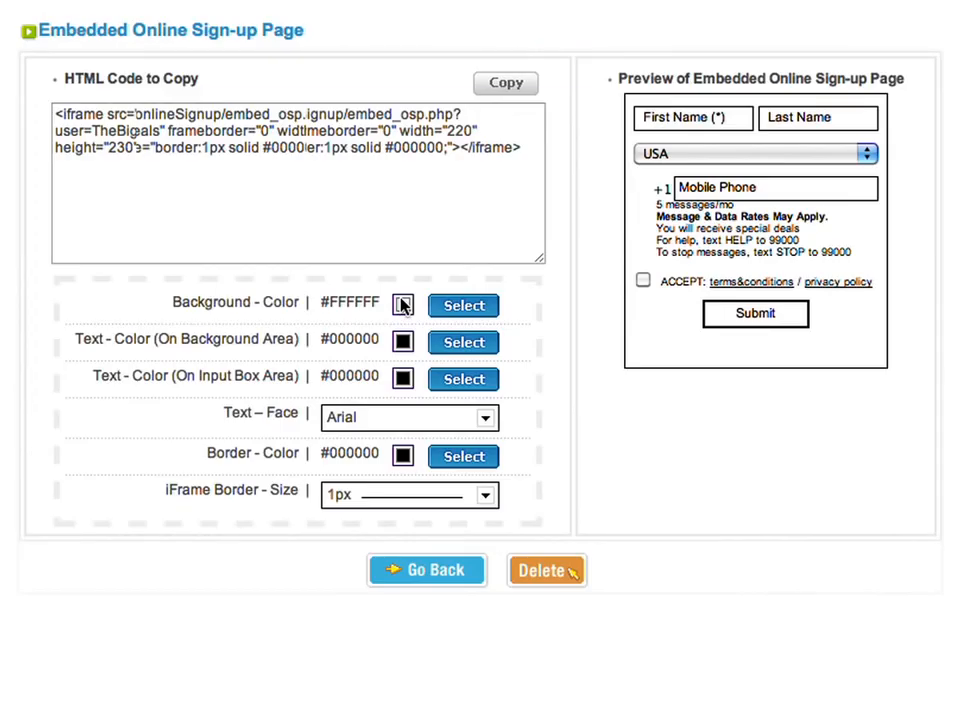
left_click(468, 311)
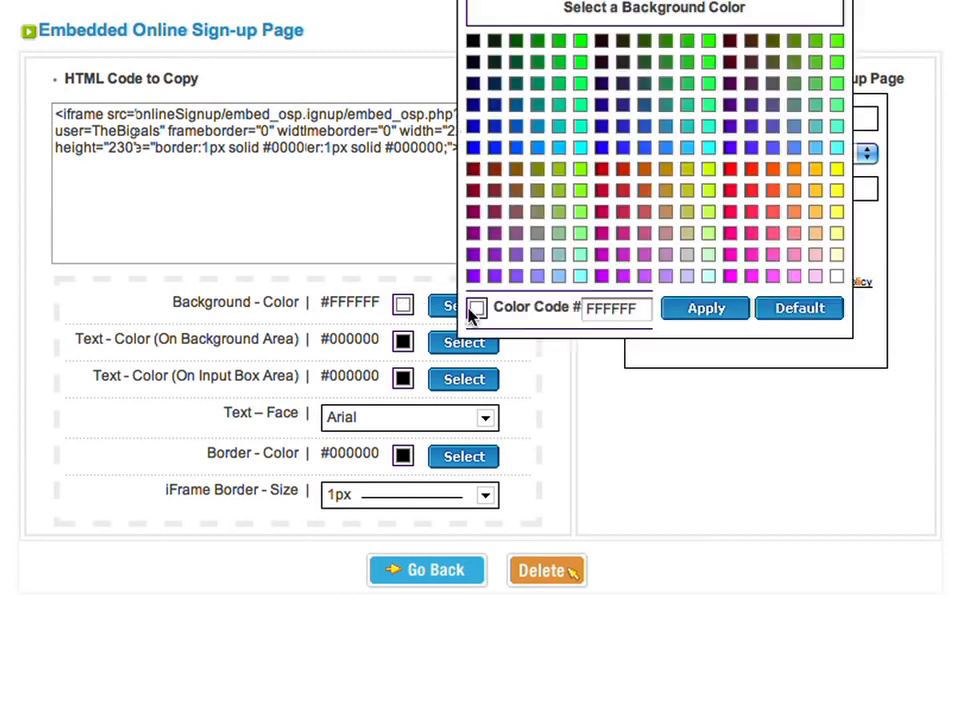
left_click(519, 147)
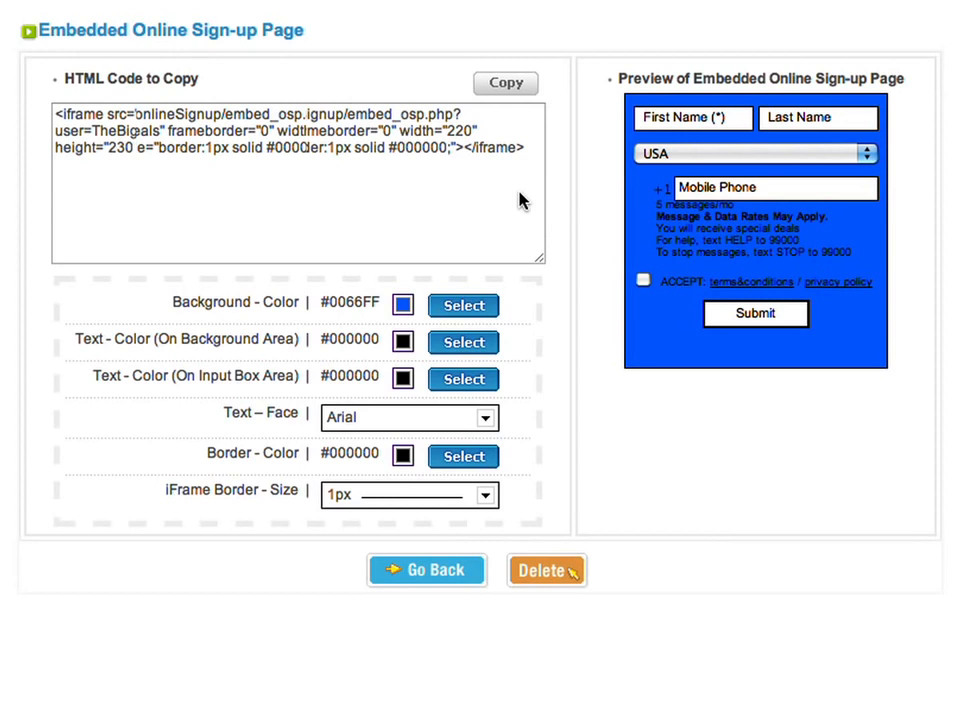
- Copy the form's iframe embed code to the clipboard and dismiss the confirmation
left_click_drag(525, 148, 90, 86)
left_click(472, 86)
left_click(493, 84)
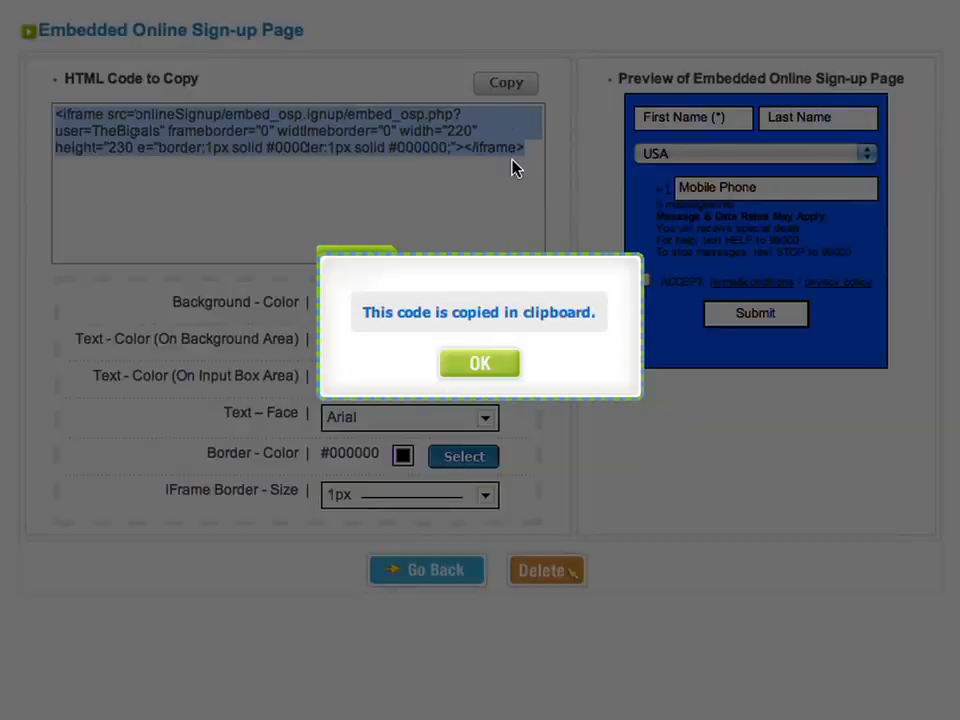
left_click(489, 362)
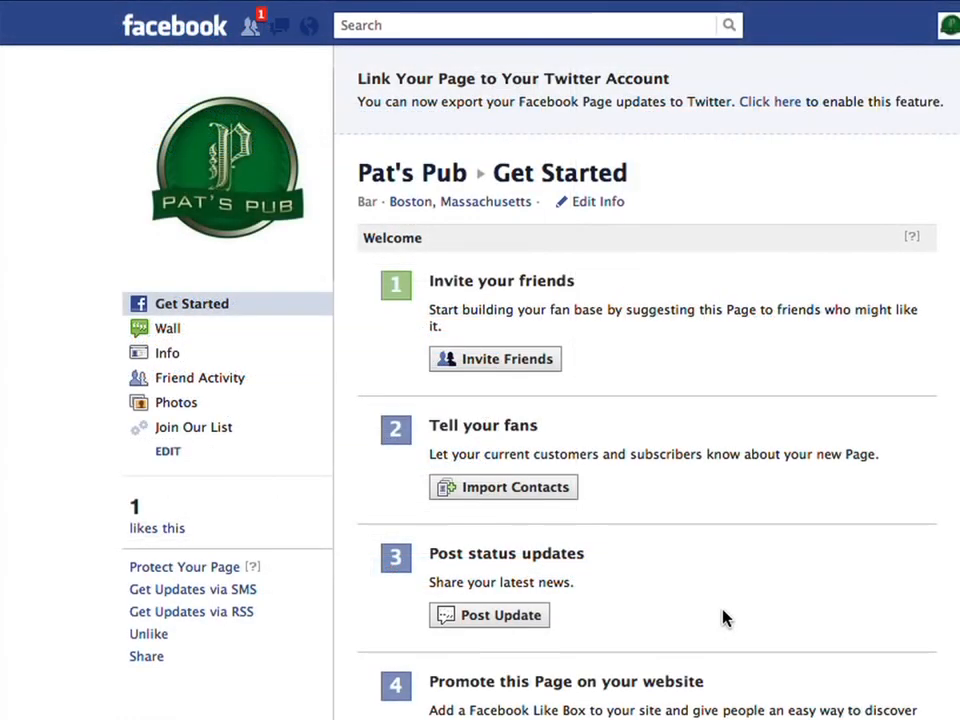
- Show the Join Our List tab in the Pat's Pub Facebook page sidebar
left_click(200, 427)
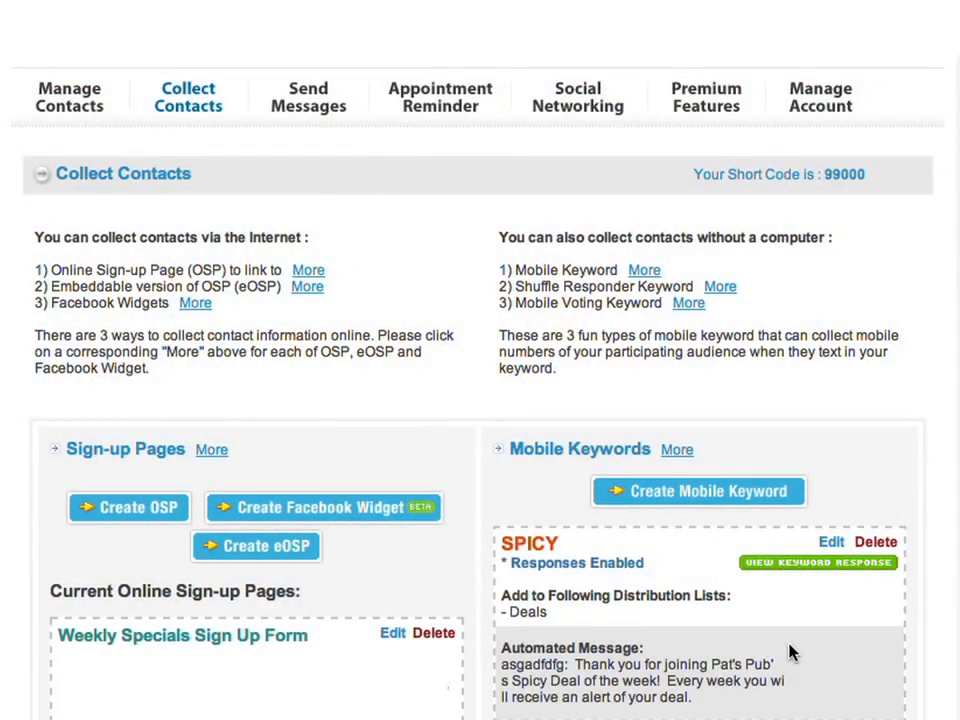
- From Premium Features > Mobile Voting, open the BIGSCREEN campaign about which team to screen
mouse_move(718, 84)
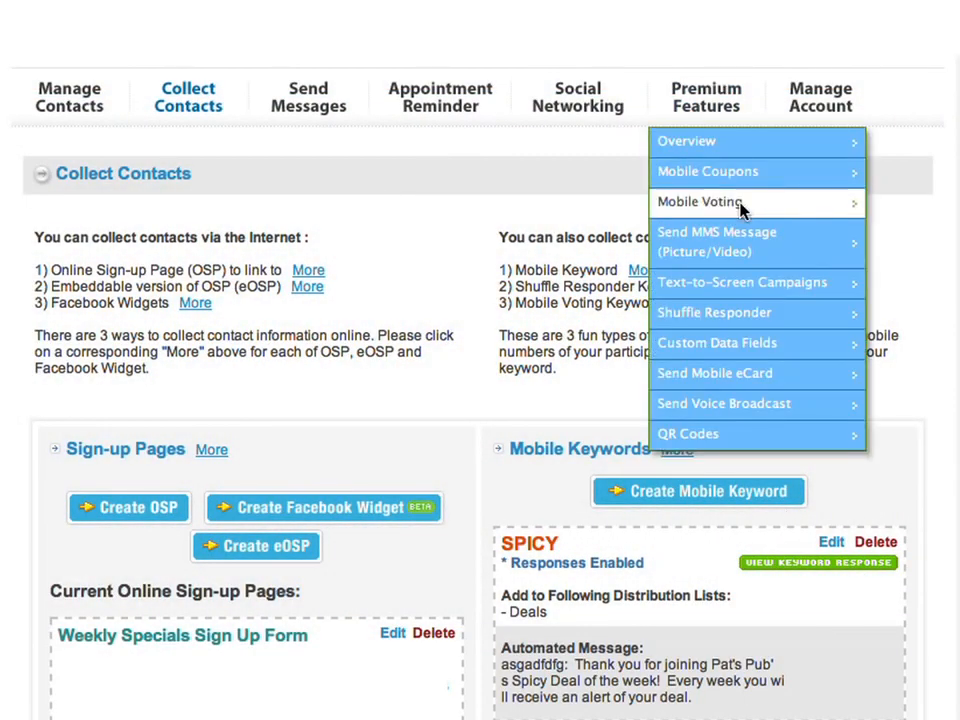
left_click(681, 209)
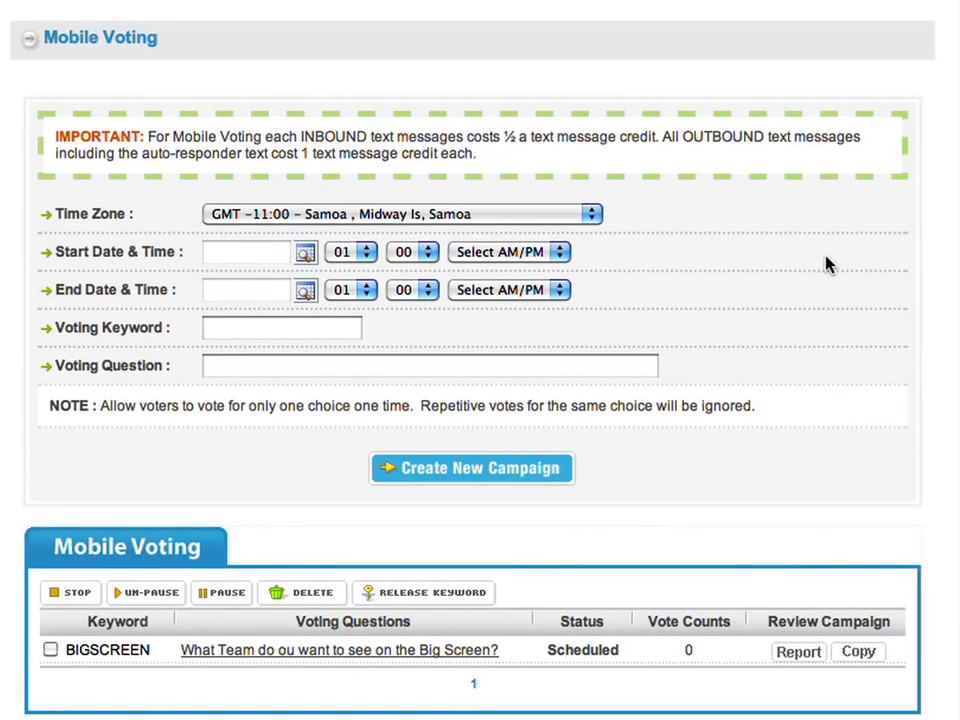
left_click(367, 655)
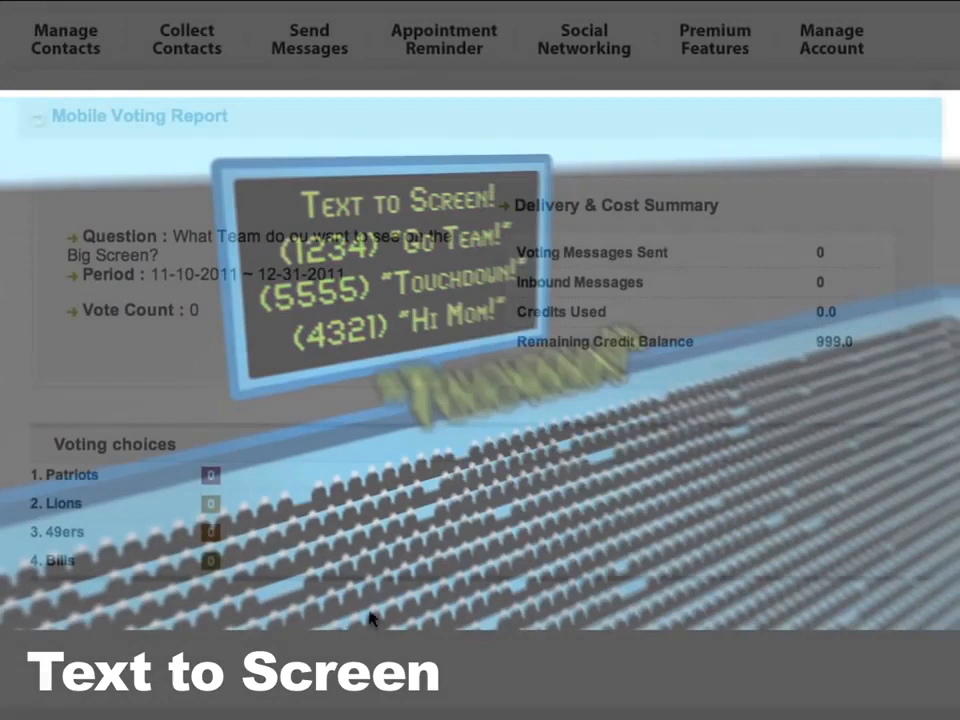
- From Premium Features > Text-to-Screen Campaigns, open Monday Night Chat and launch its page URL
mouse_move(705, 60)
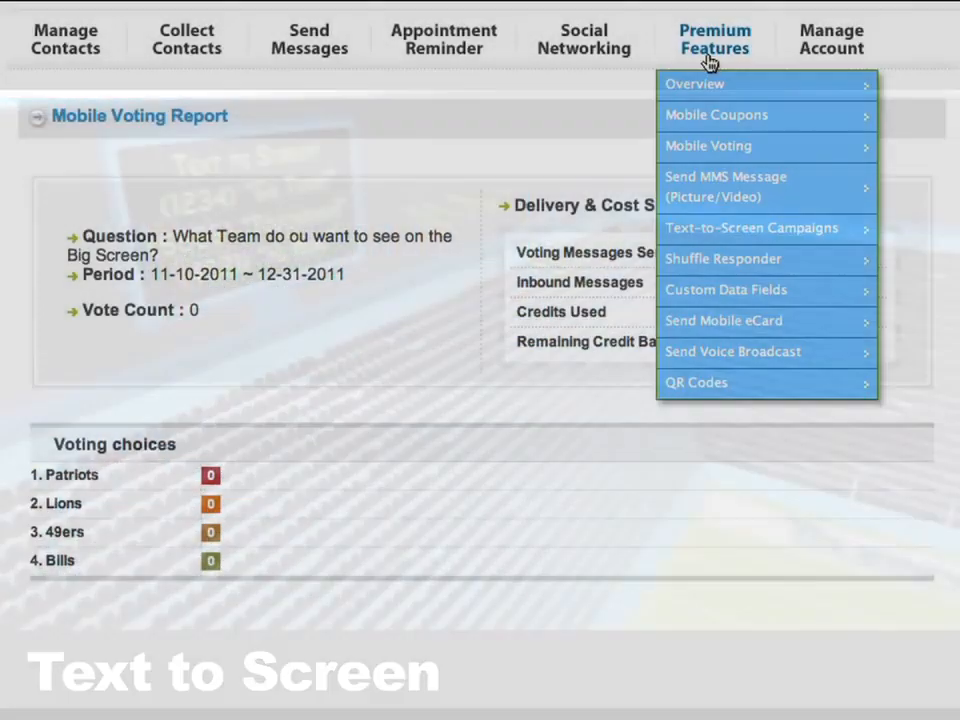
left_click(745, 240)
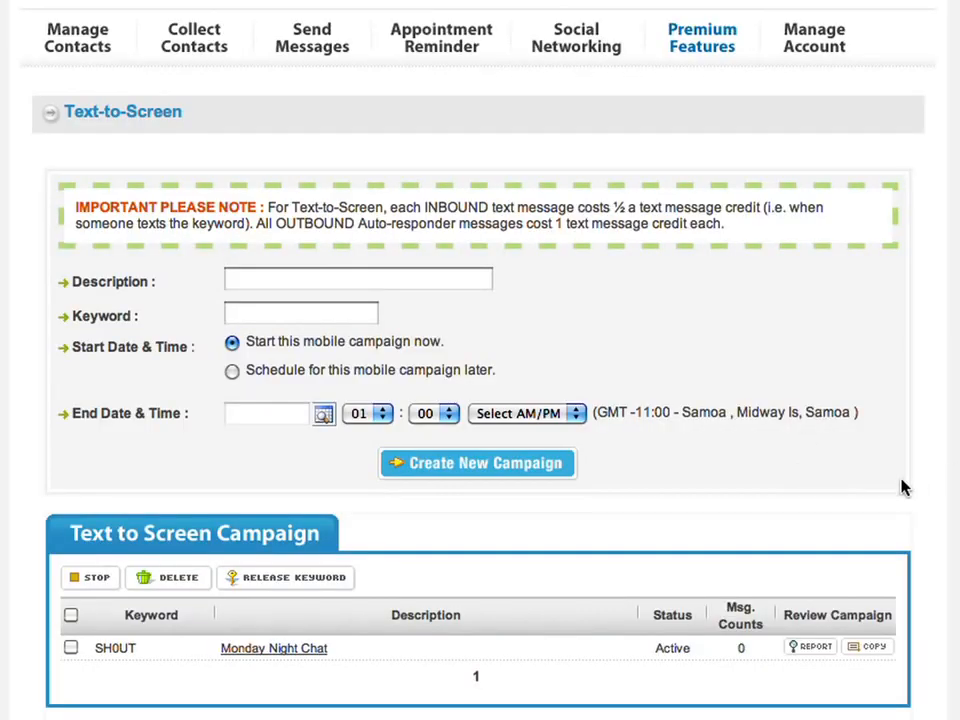
left_click(281, 648)
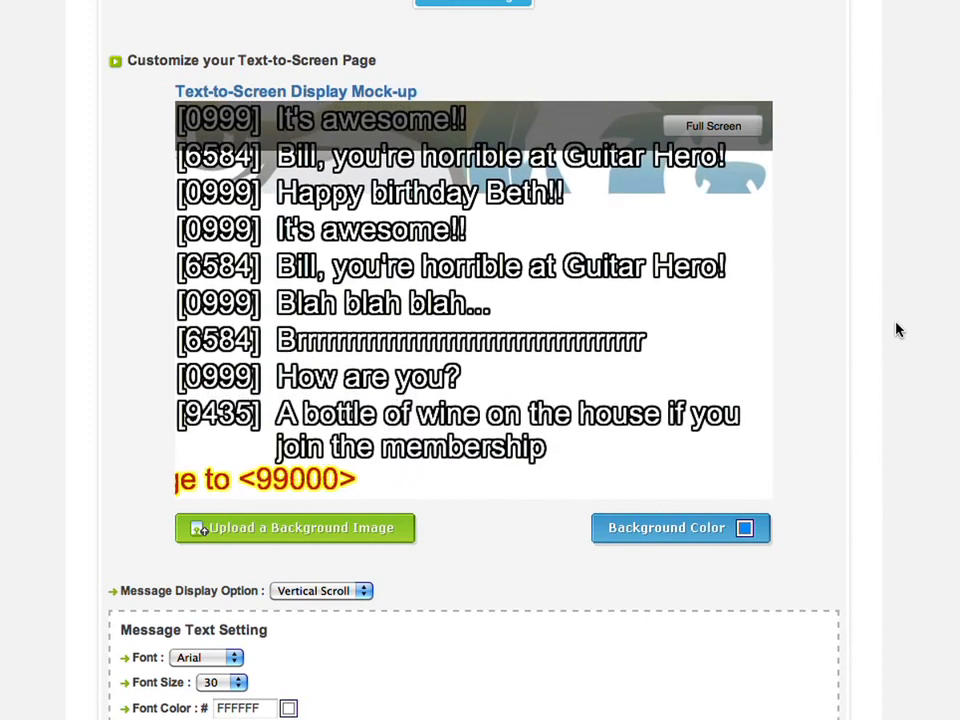
scroll(880, 335, "down", 5)
scroll(853, 344, "down", 3)
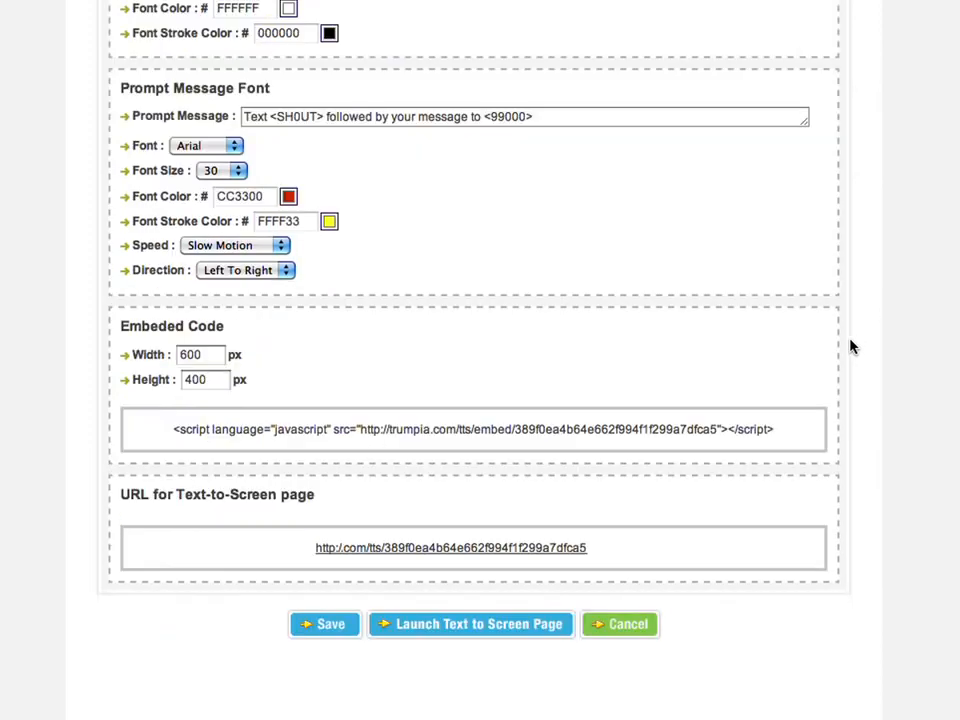
left_click(508, 549)
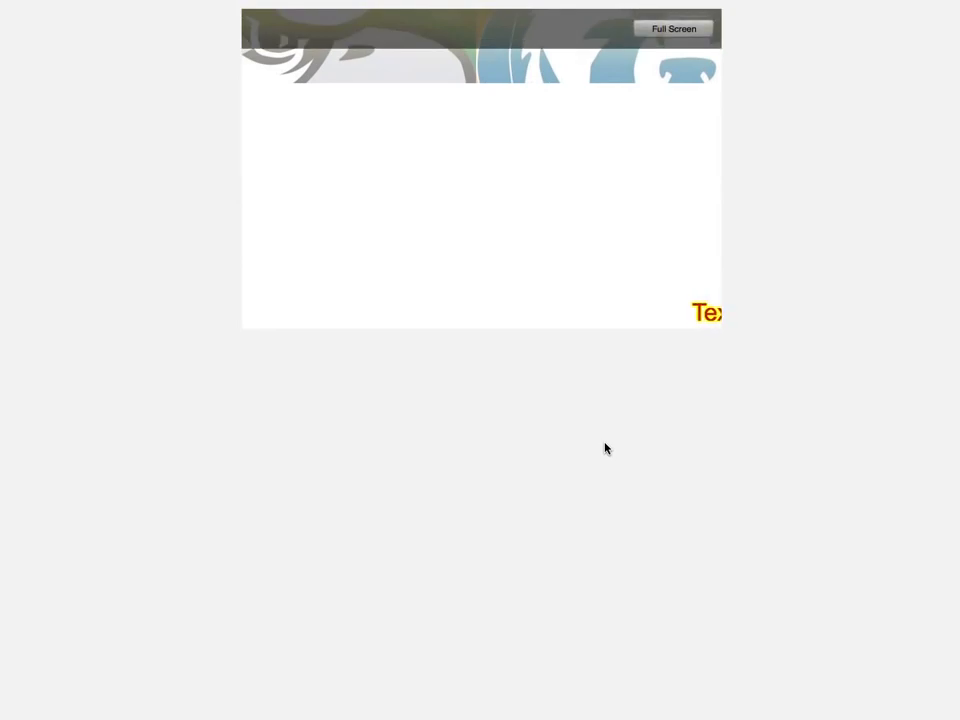
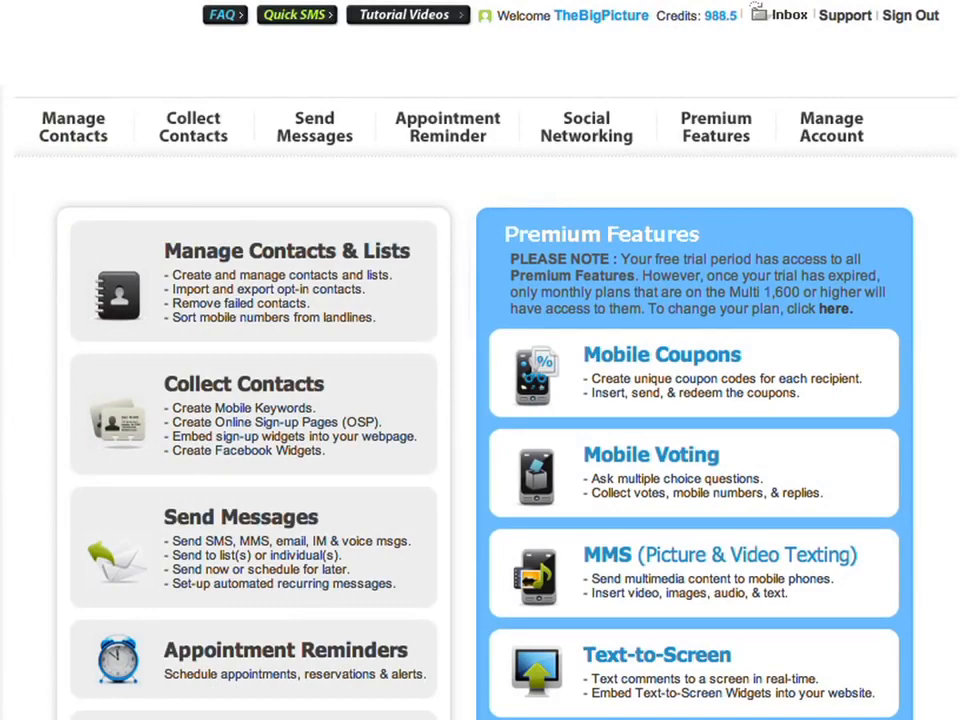
- From Mobile Coupons, open HalfPriceAppitizer's Manage Coupon page showing 50 generated and 48 remaining
mouse_move(696, 139)
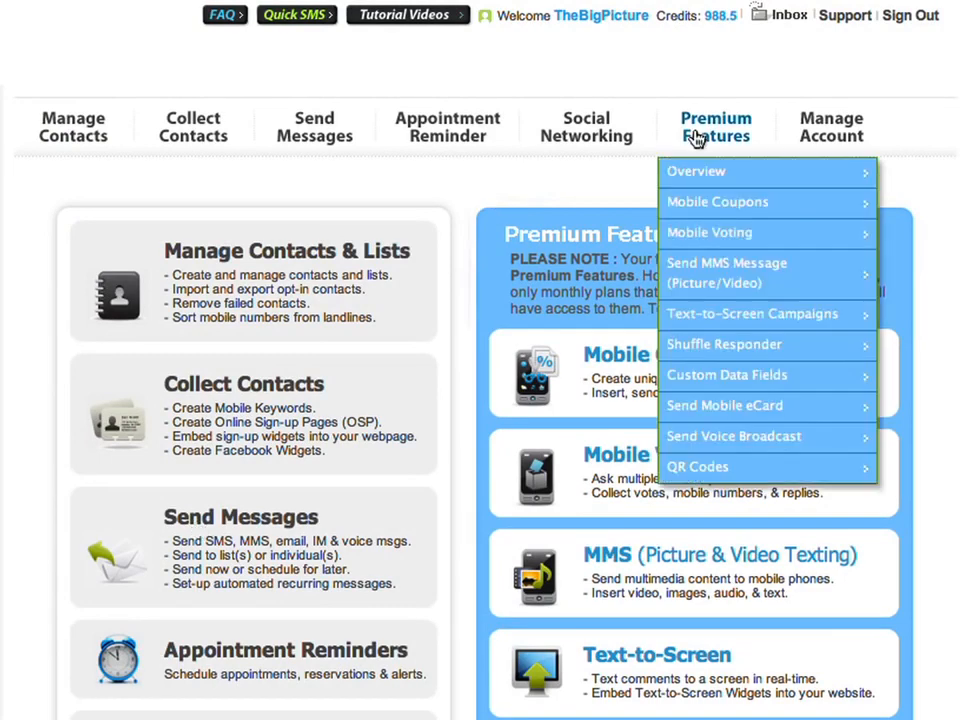
left_click(679, 203)
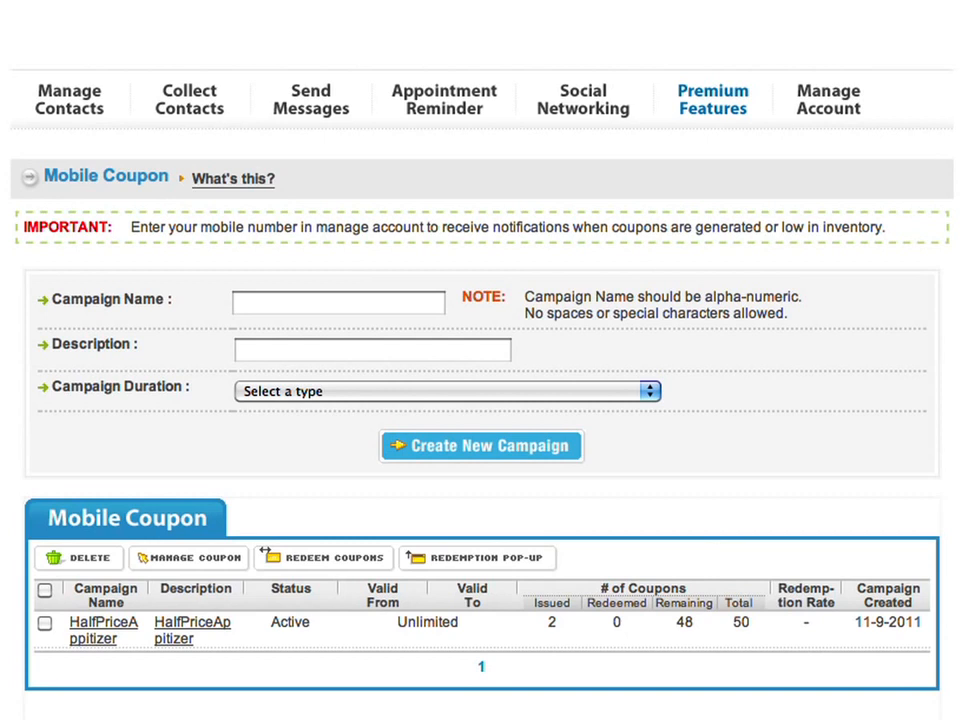
left_click(192, 630)
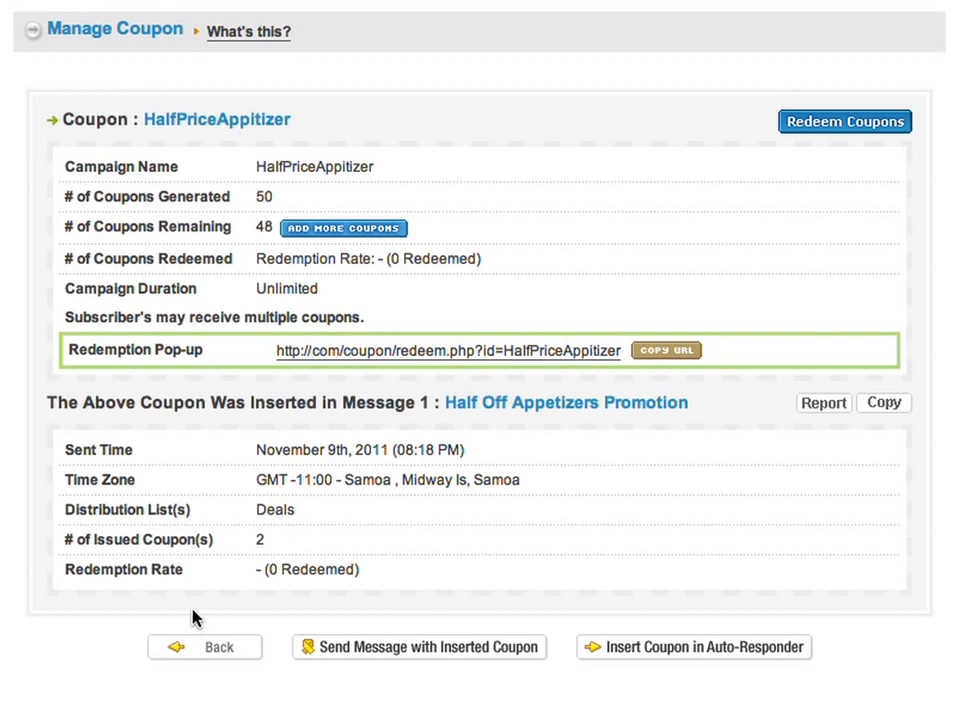
scroll(332, 81, "up", 4)
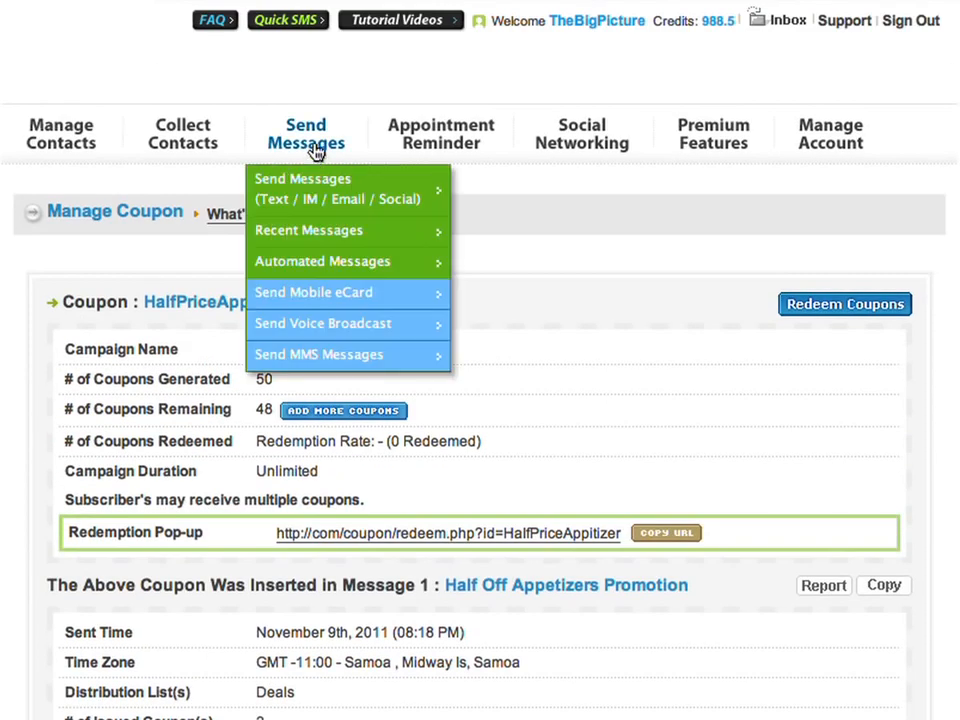
- Copy the Half Off Appetizers Promotion message into a new message
left_click(316, 150)
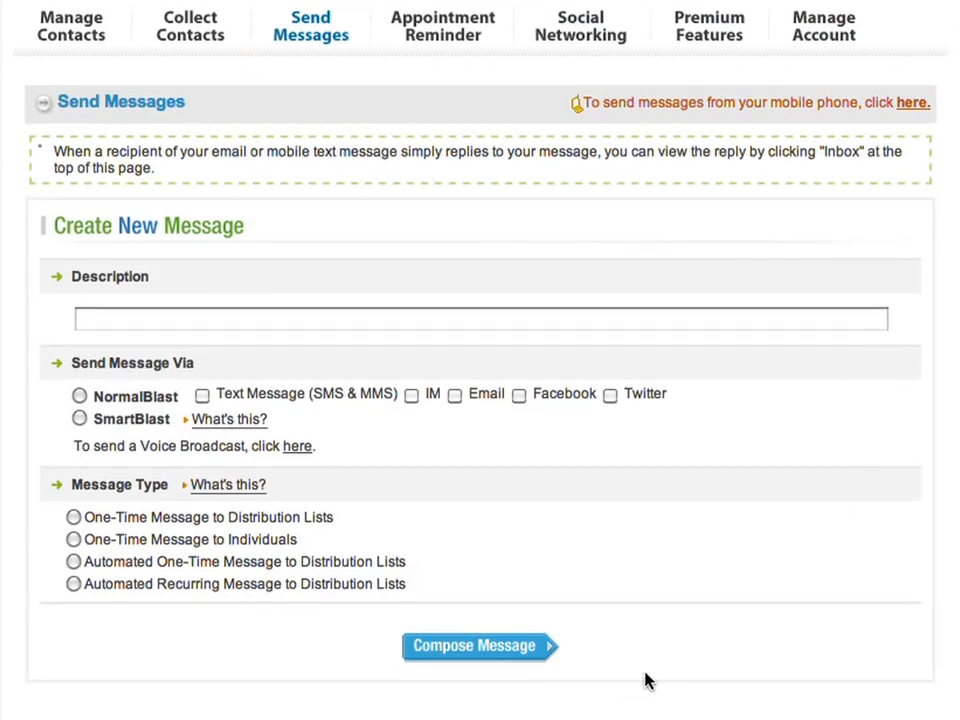
scroll(647, 681, "down", 3)
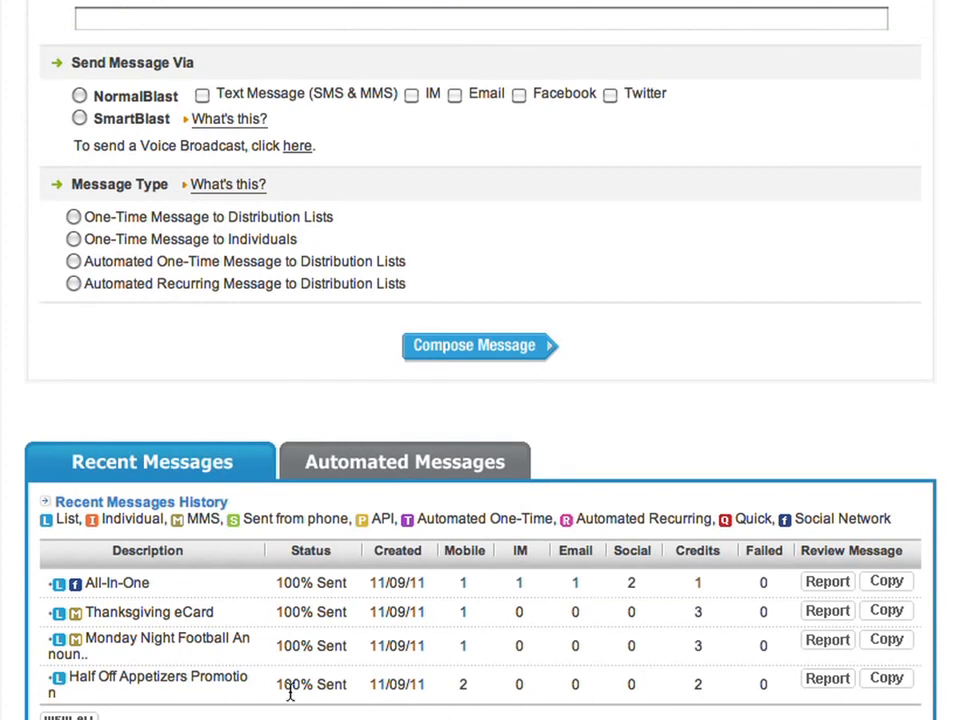
left_click(886, 679)
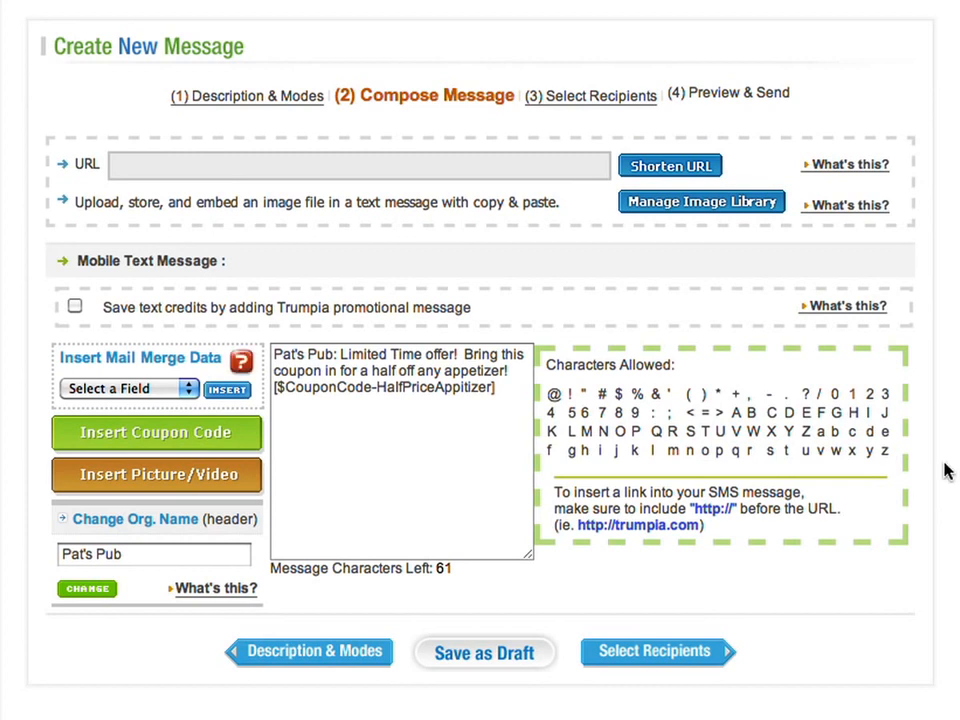
- Replace the old coupon tag with the HalfPriceAppitizer coupon code and continue to recipients
left_click_drag(496, 398, 228, 398)
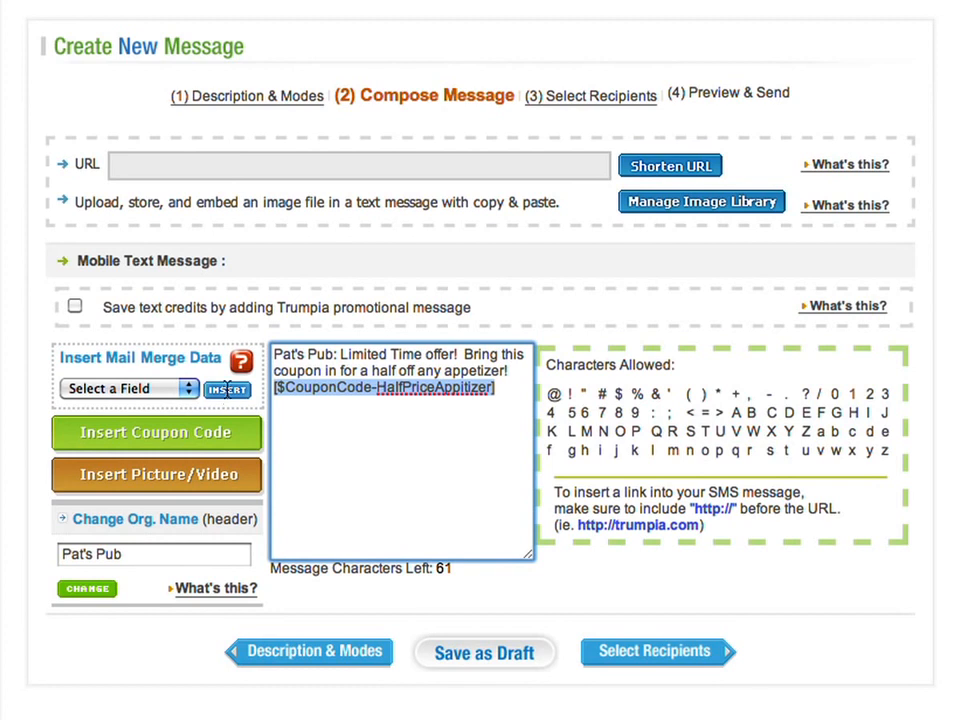
key("BackSpace")
left_click(205, 434)
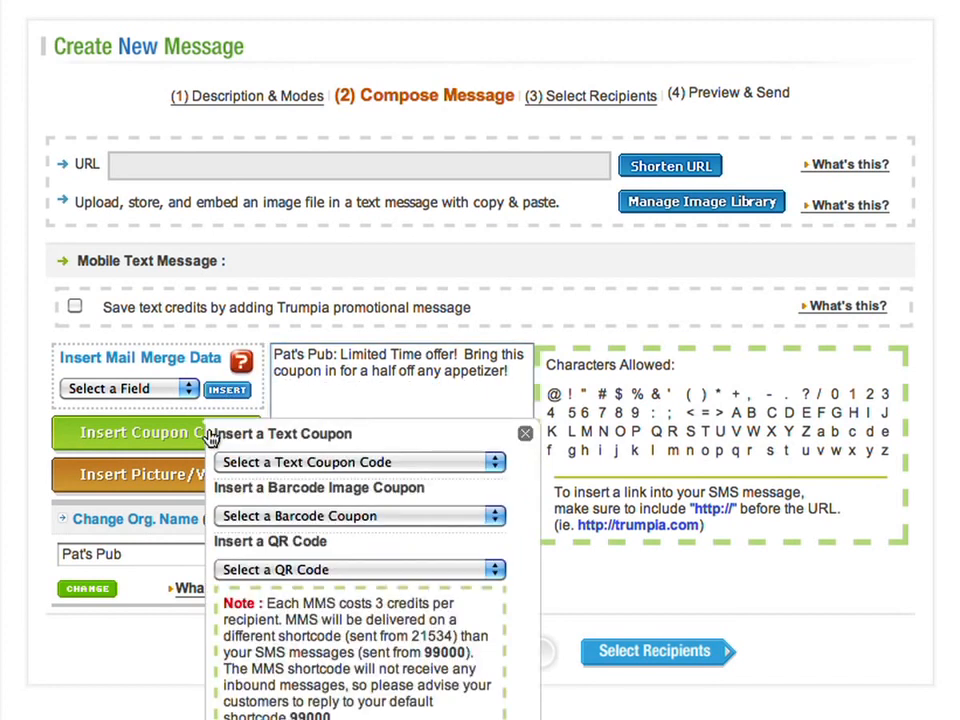
left_click(350, 463)
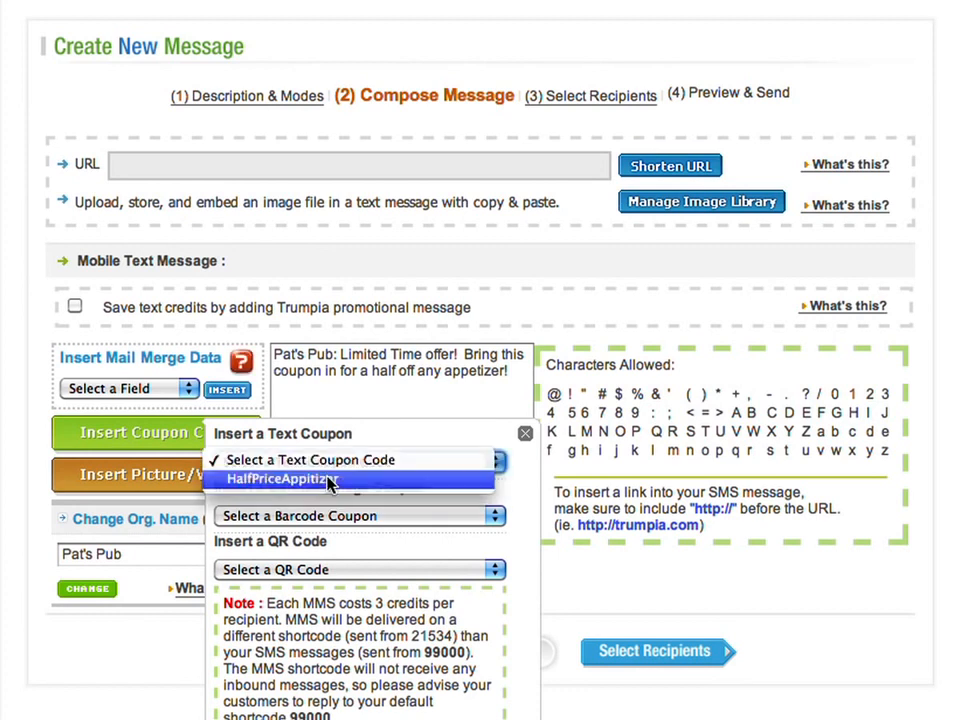
left_click(328, 482)
left_click(411, 497)
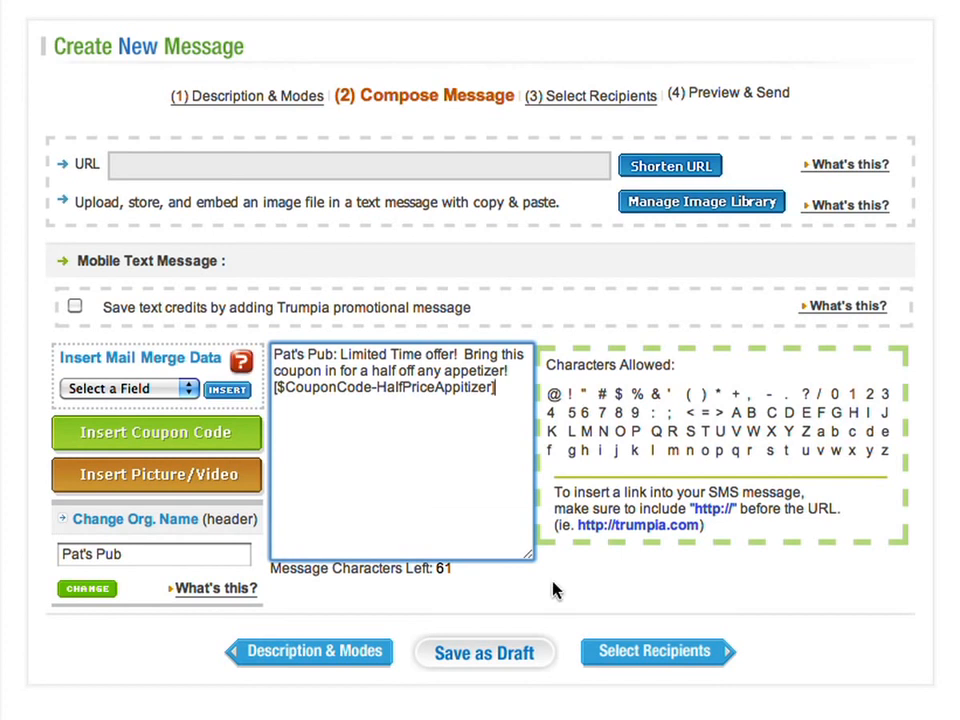
left_click(642, 658)
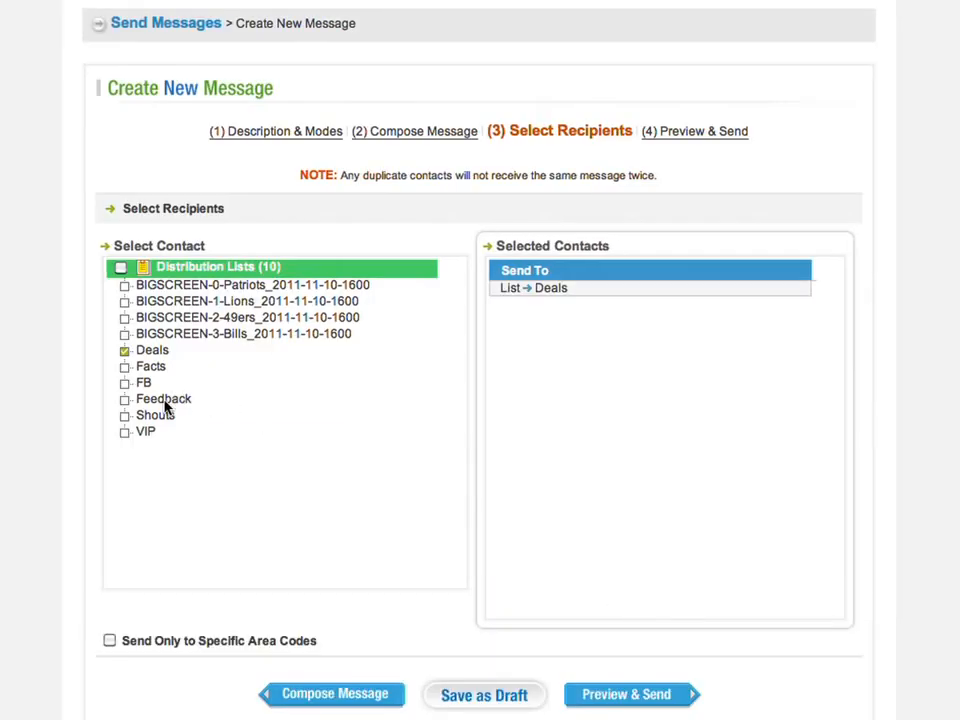
- Add the VIP list alongside Deals, preview, and send the appetizer coupon text
left_click(124, 433)
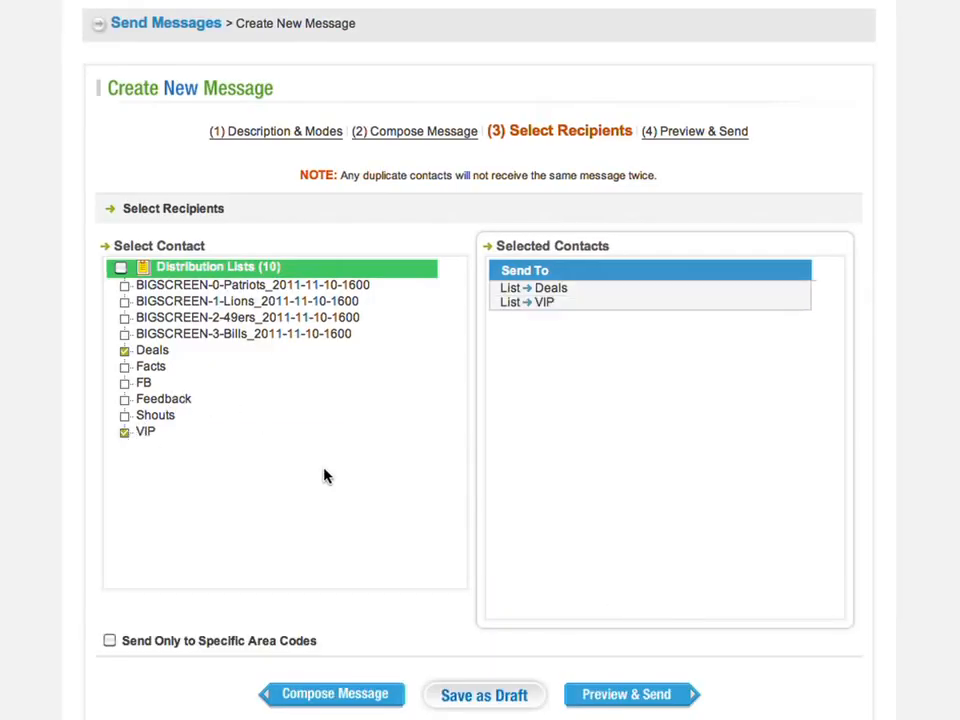
left_click(622, 695)
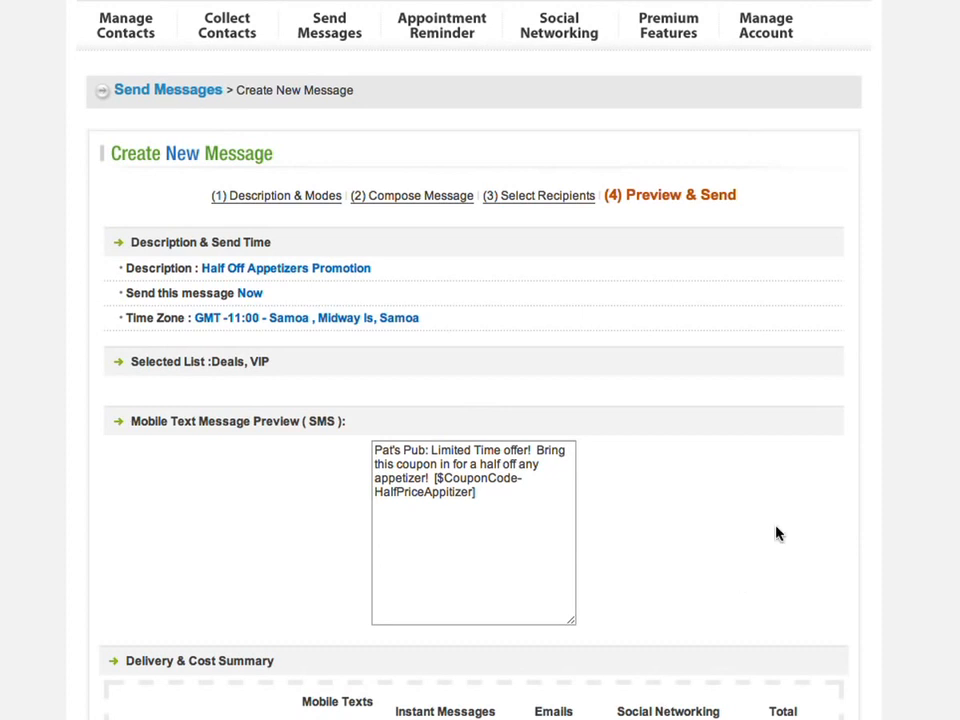
scroll(778, 533, "down", 4)
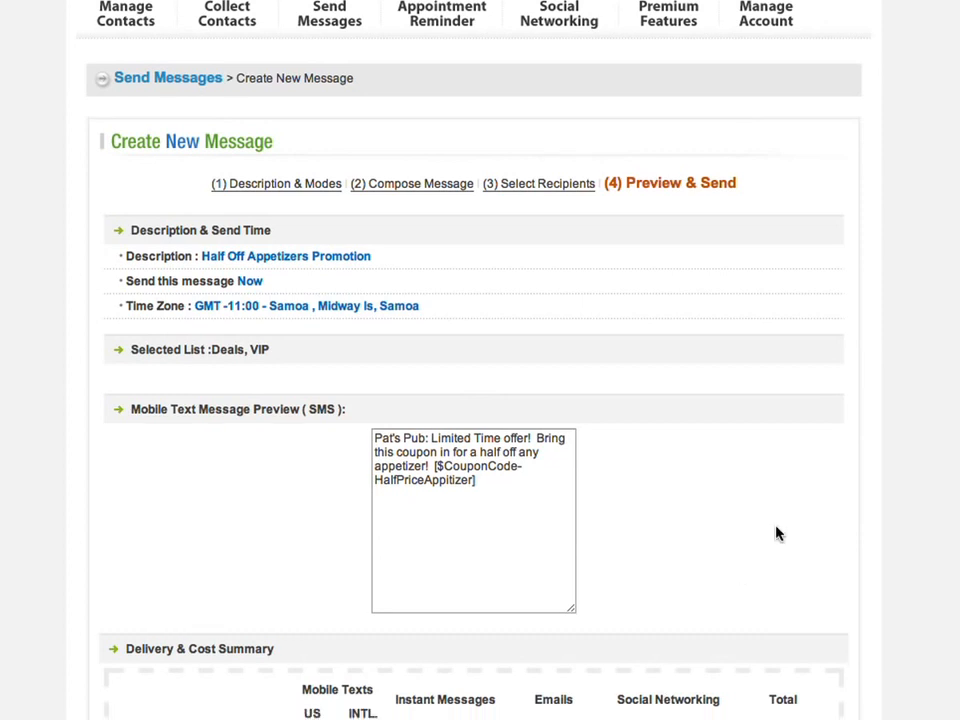
scroll(775, 533, "down", 3)
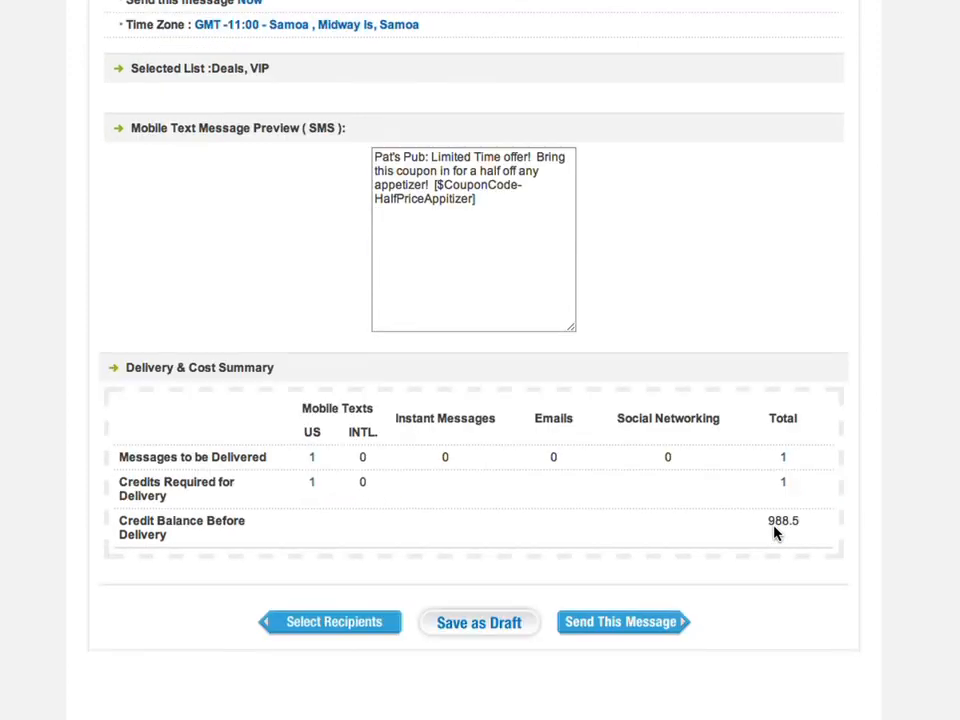
left_click(617, 628)
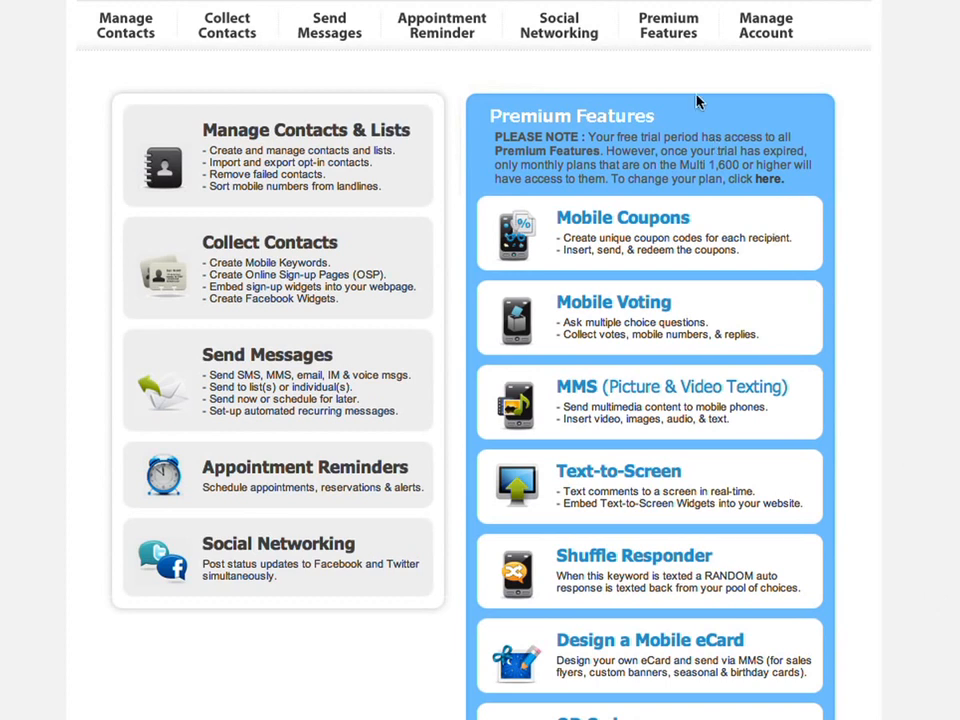
- Open the redemption page for the HalfPriceAppitizer mobile coupon
mouse_move(660, 20)
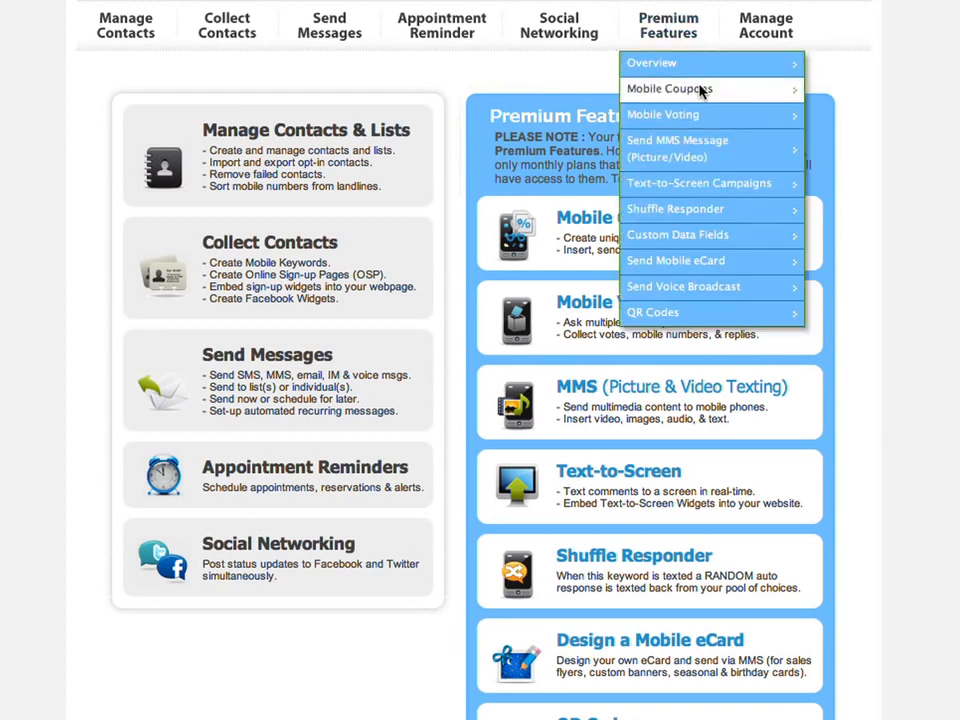
left_click(703, 92)
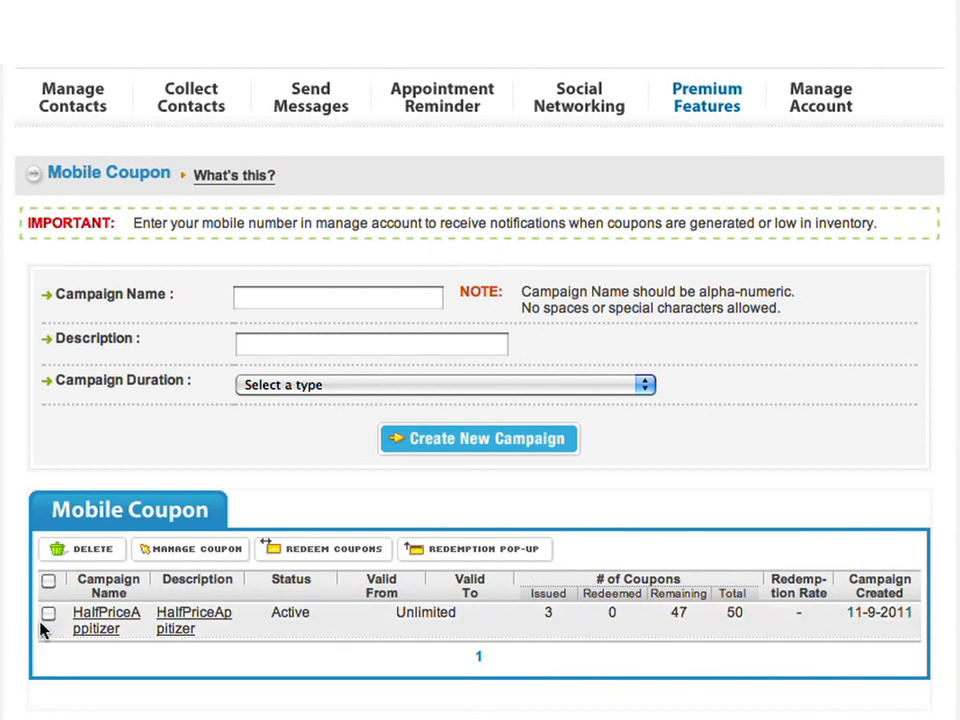
left_click(440, 552)
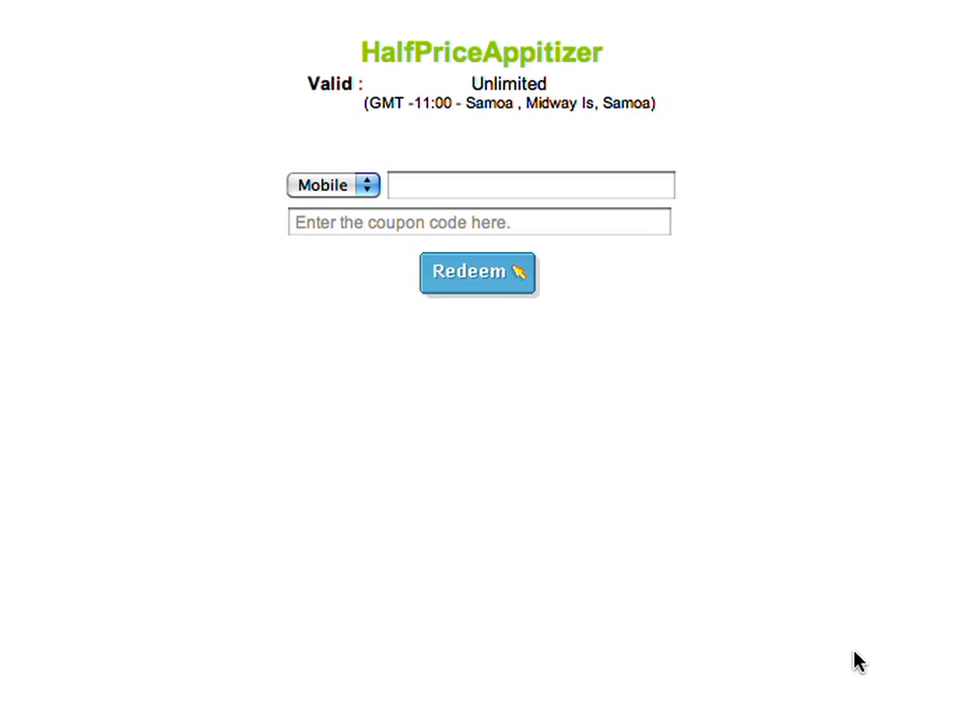
- Redeem the coupon for the customer's mobile number and coupon code, dismissing the success message
left_click(568, 195)
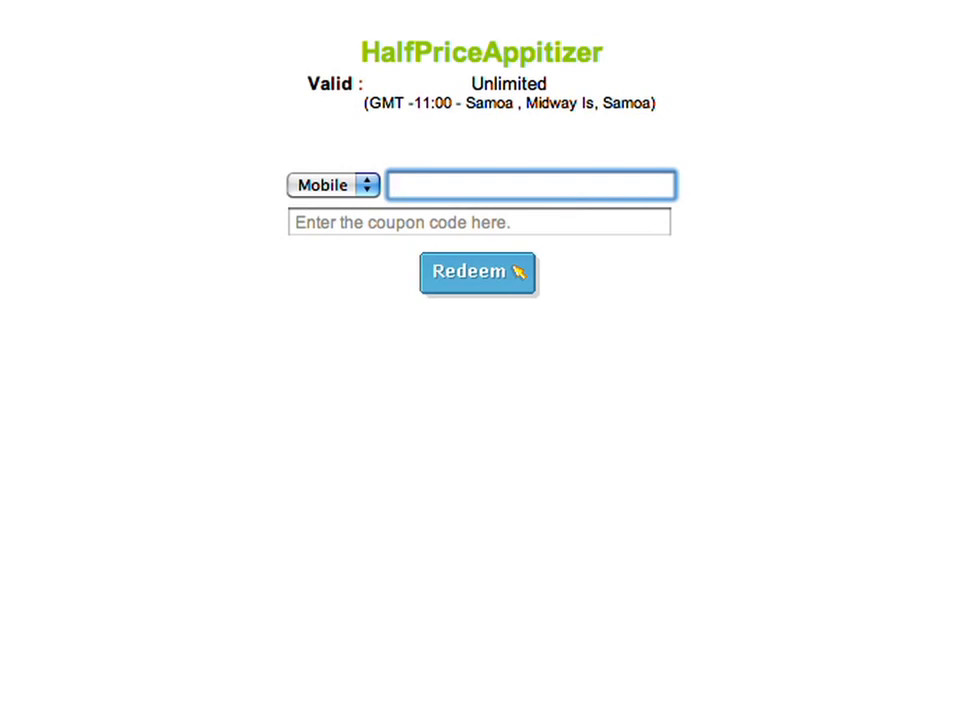
left_click(427, 231)
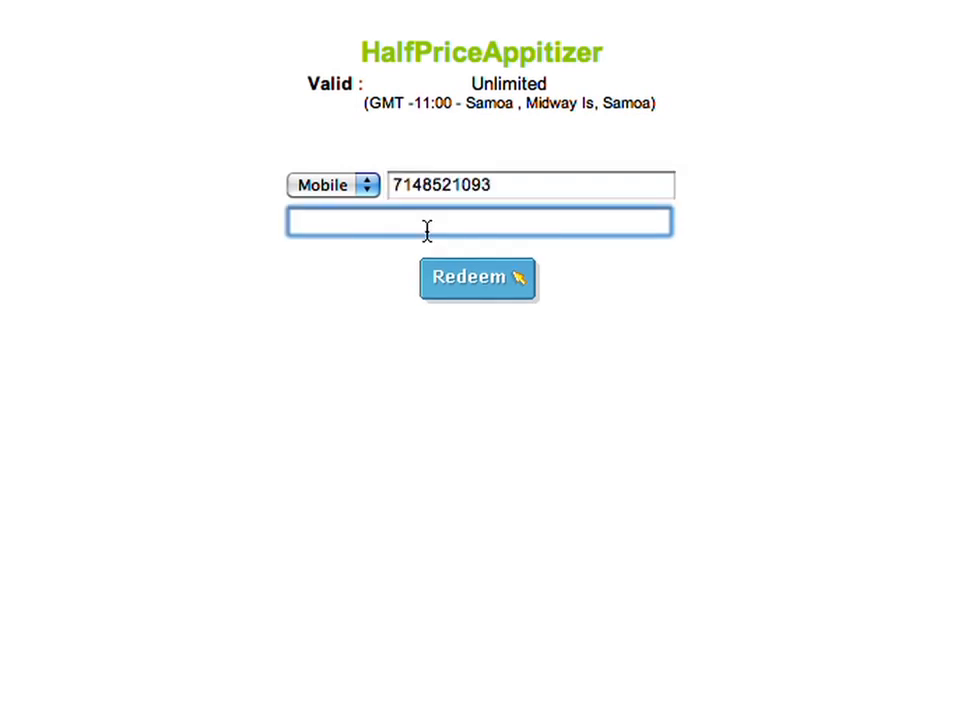
type("CJ")
type("LSC5")
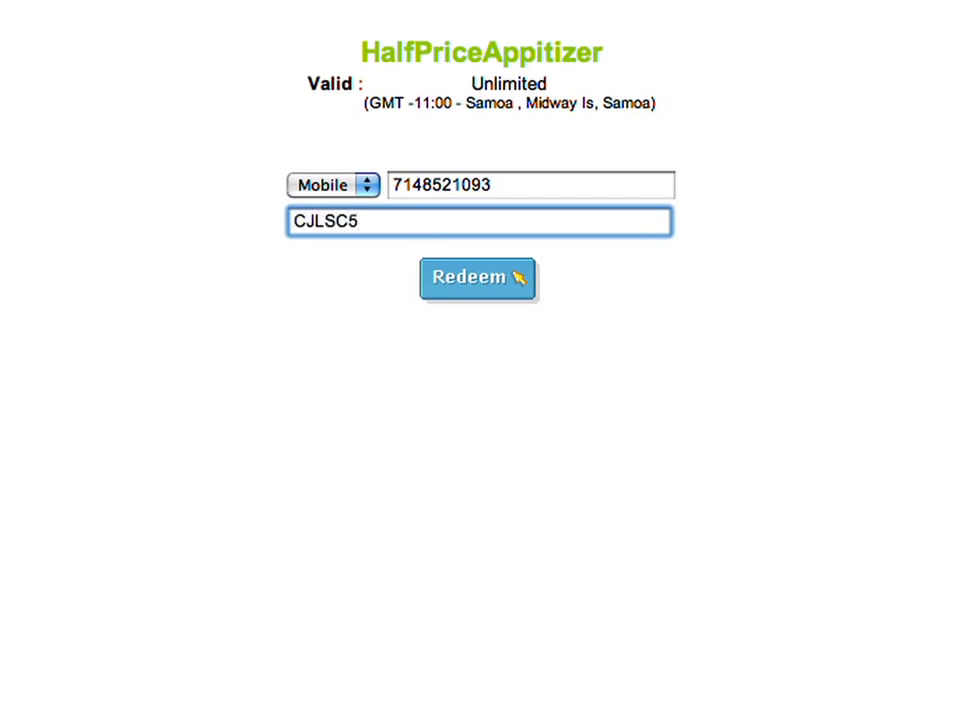
key("super+a")
left_click(469, 285)
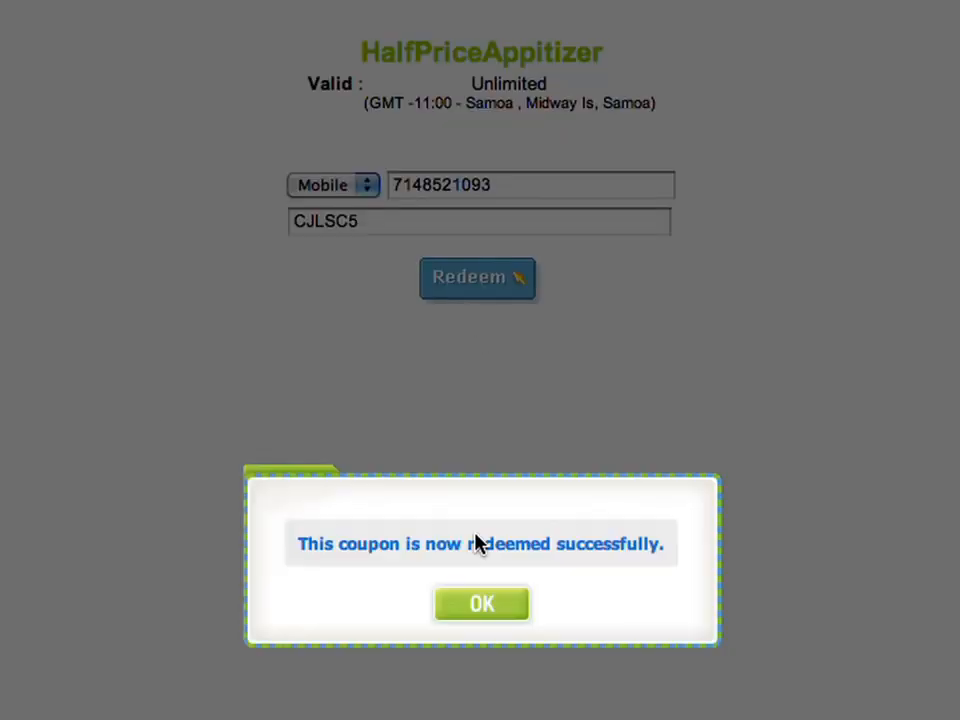
left_click(504, 606)
- Re-enter the customer's mobile number, accepting the suggested number and code
left_click(520, 186)
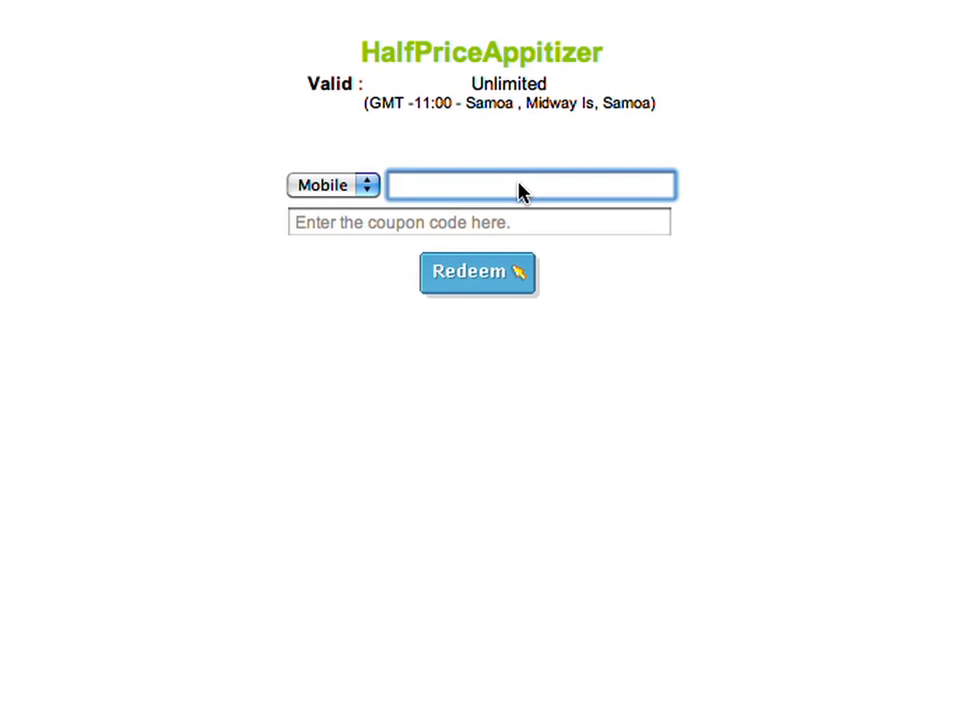
type("714852")
key("Return")
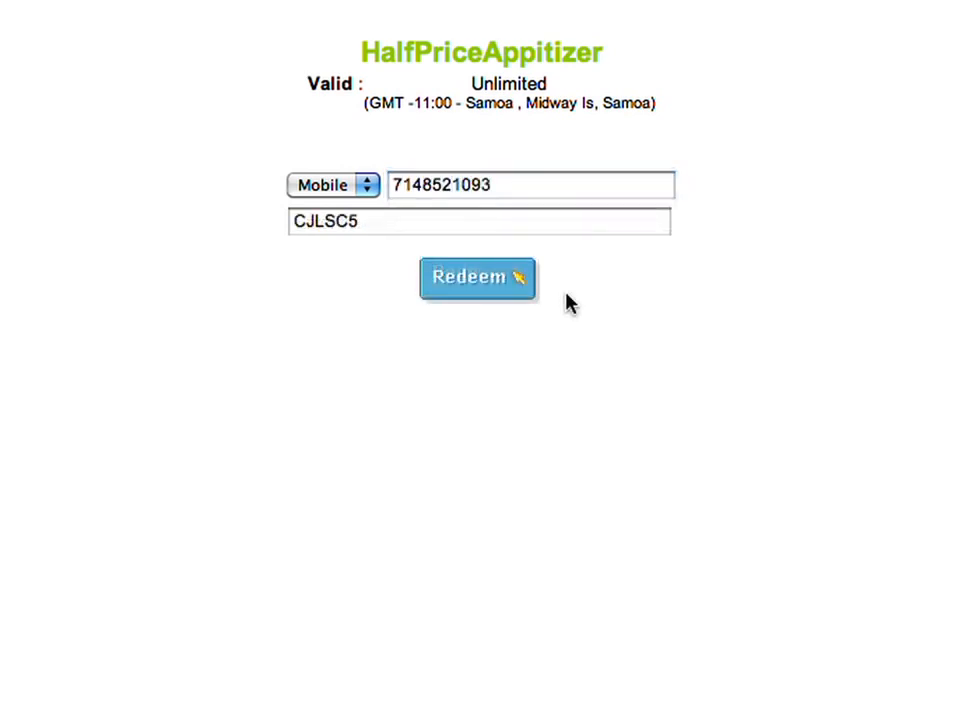
- Submit the same HalfPriceAppitizer coupon code for redemption a second time
left_click(506, 298)
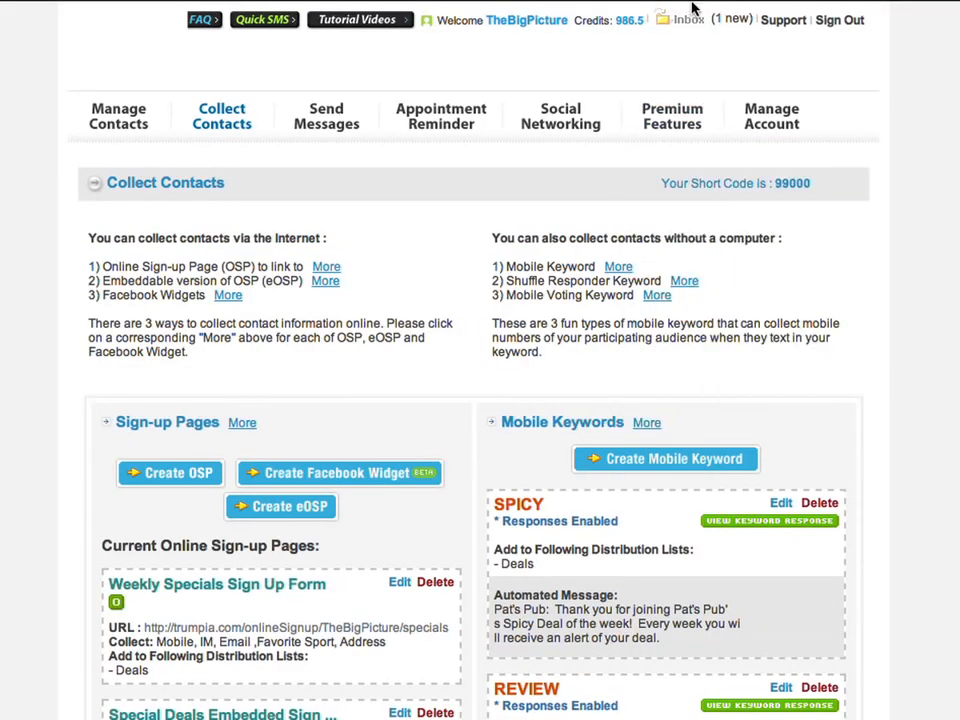
- From the Inbox, reply 'Great! Join us for thanksgiving!' to the 'I LOVE your pub!' text
left_click(691, 18)
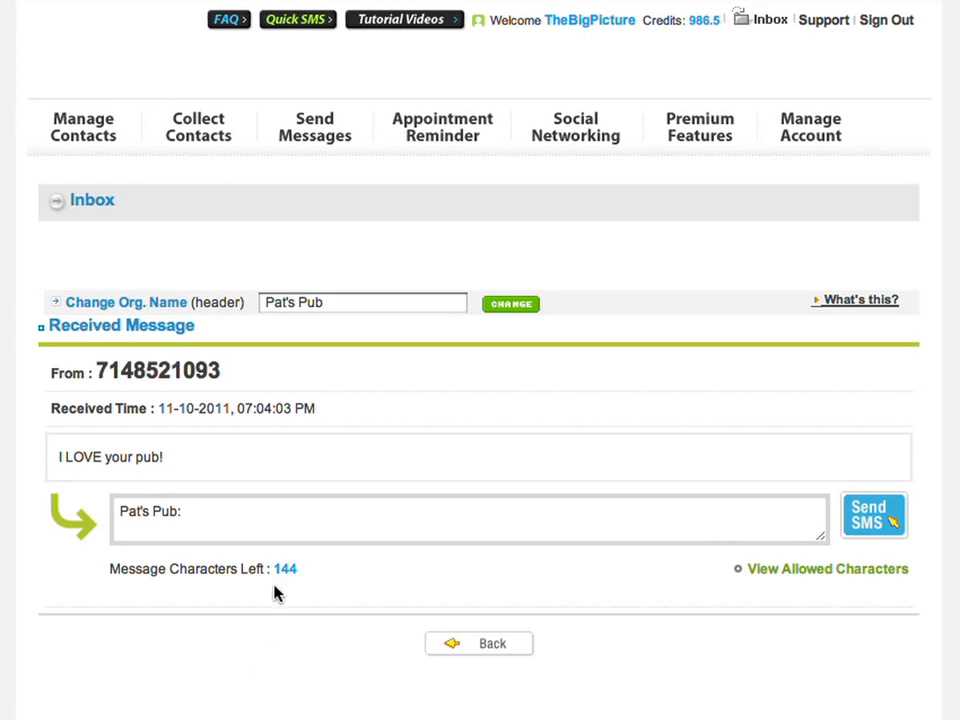
left_click(268, 534)
type("Great!  Join us for thanksgiving!")
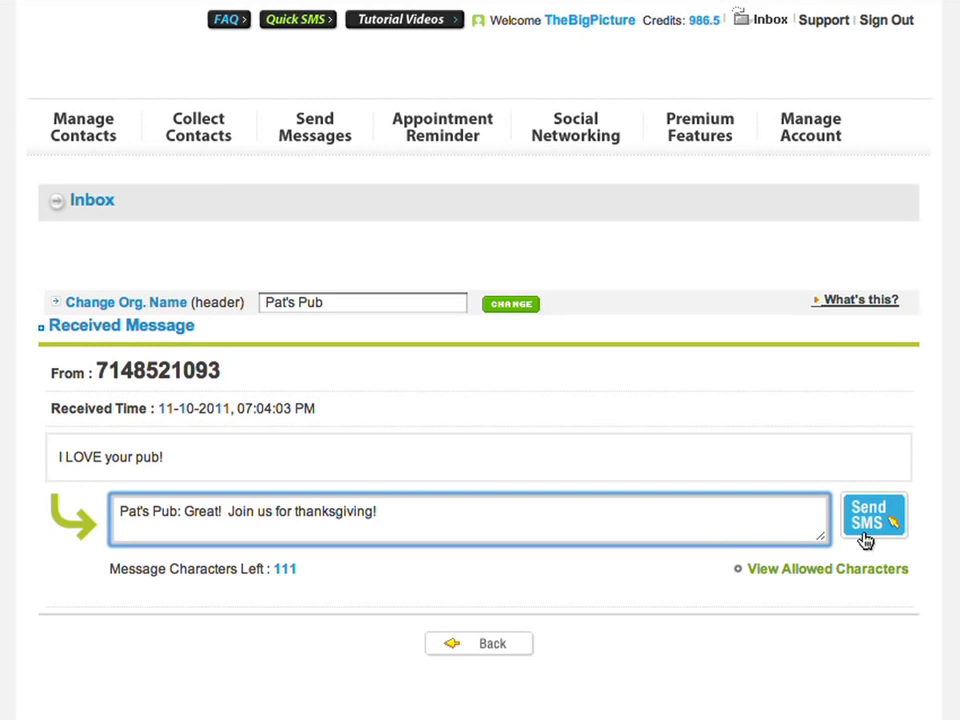
left_click(865, 540)
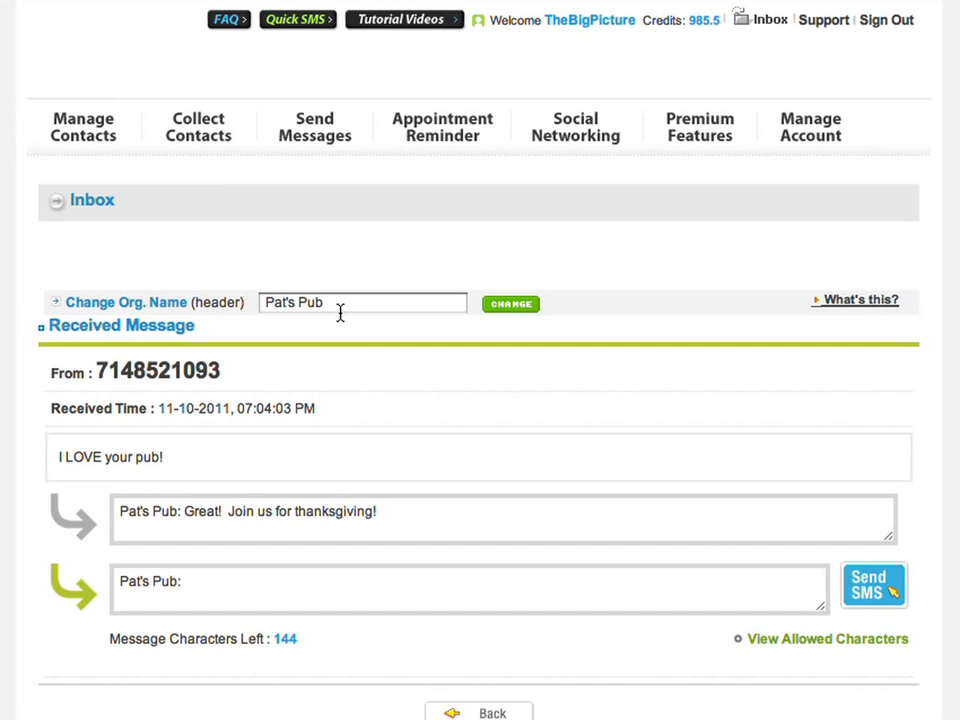
- Copy the Monday Night Football Announcement from Recent Messages into a new message
left_click(330, 135)
scroll(830, 470, "down", 3)
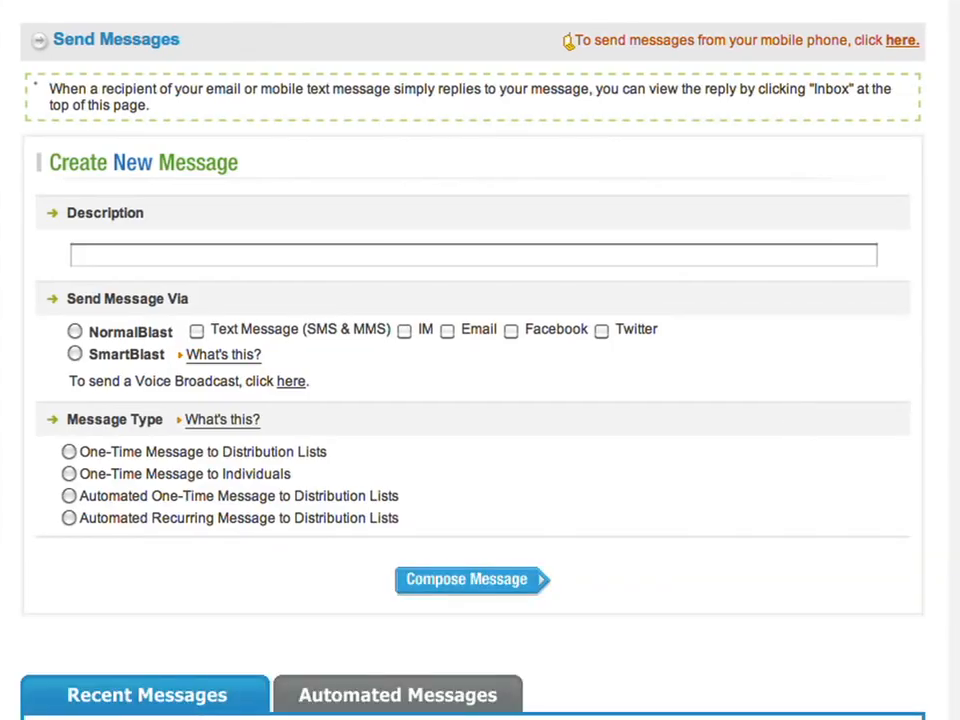
scroll(940, 607, "down", 3)
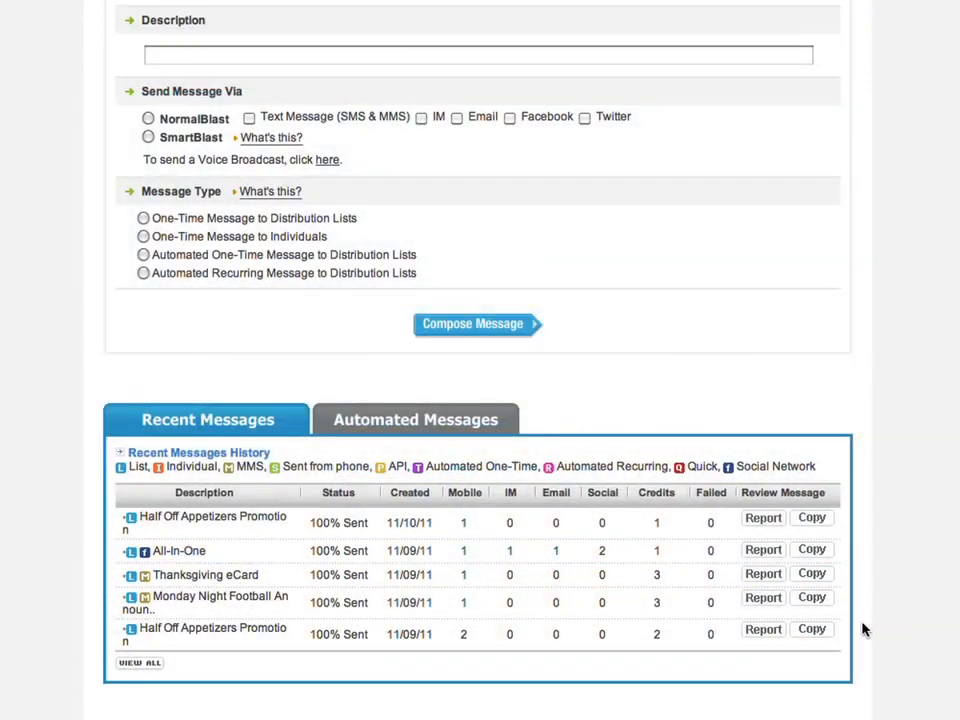
left_click(811, 598)
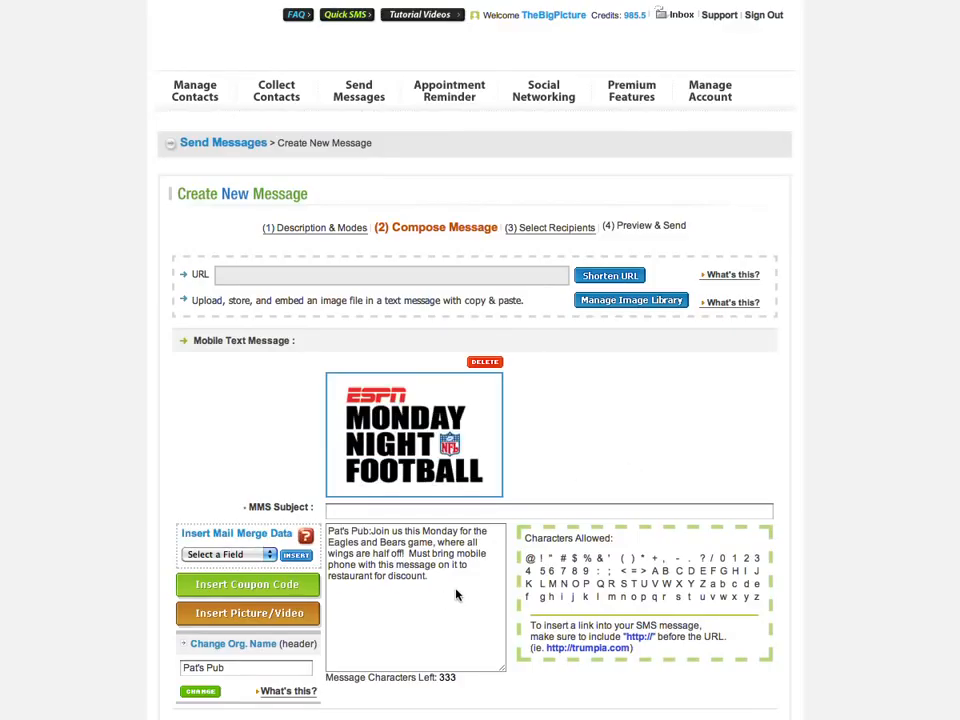
- Check the copied Monday Night Football text and continue to recipient selection
left_click_drag(456, 595, 371, 534)
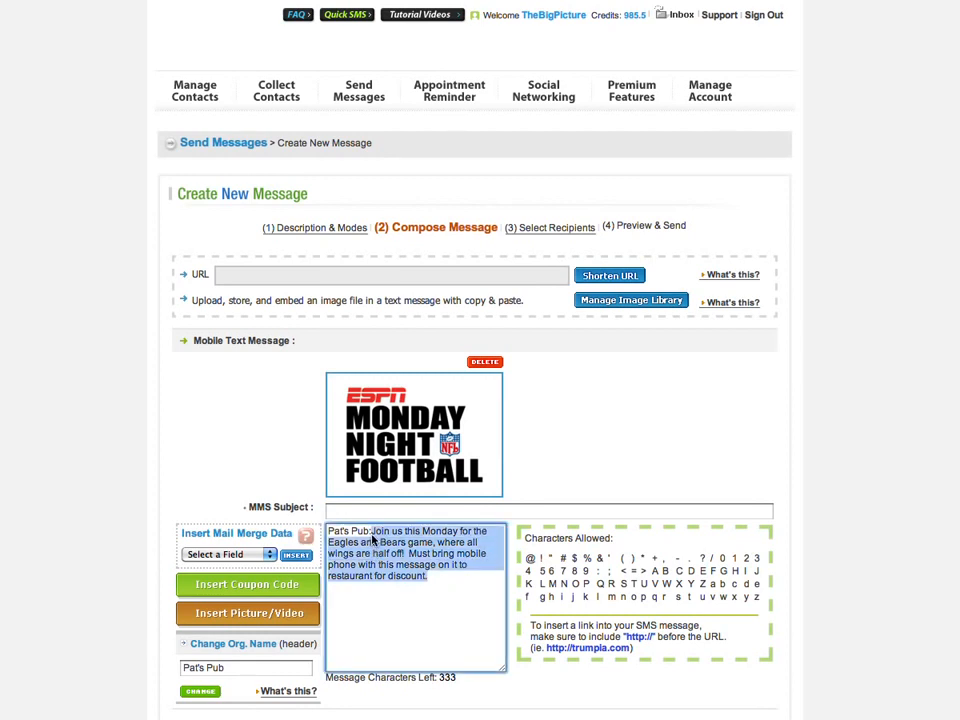
left_click(735, 462)
scroll(735, 462, "down", 3)
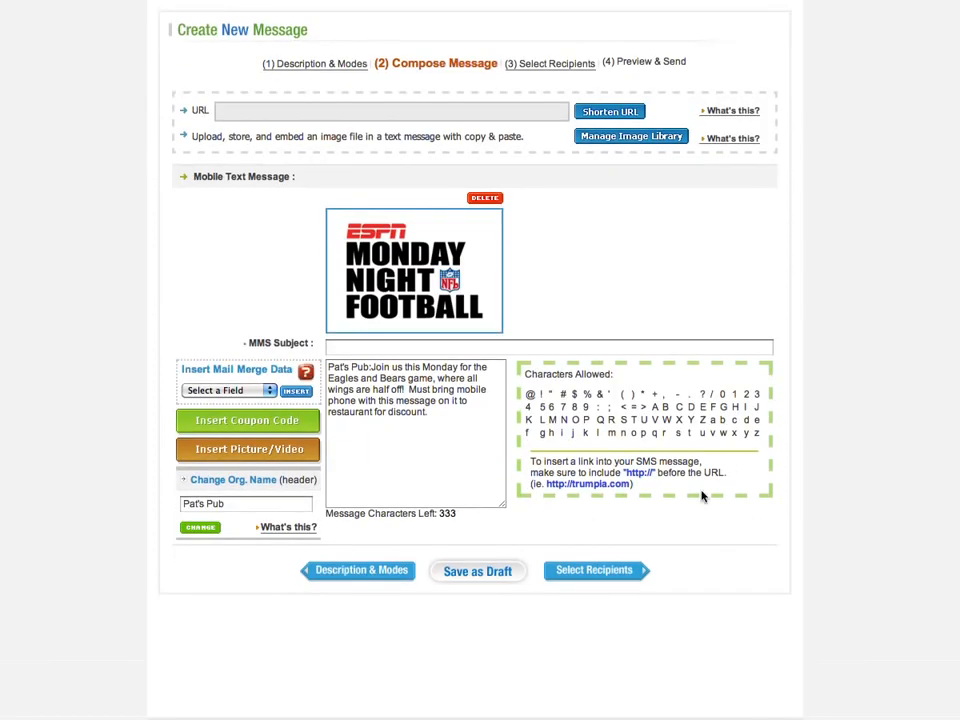
left_click(621, 569)
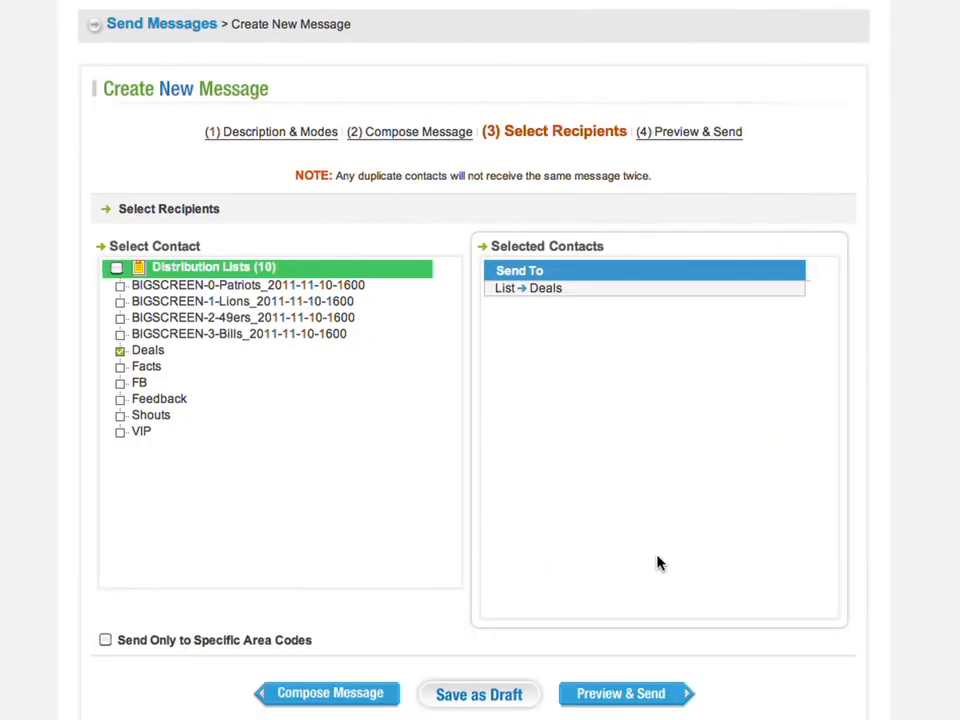
- Add the VIP and Shouts lists alongside Deals and preview the 3-credit cost
left_click(120, 433)
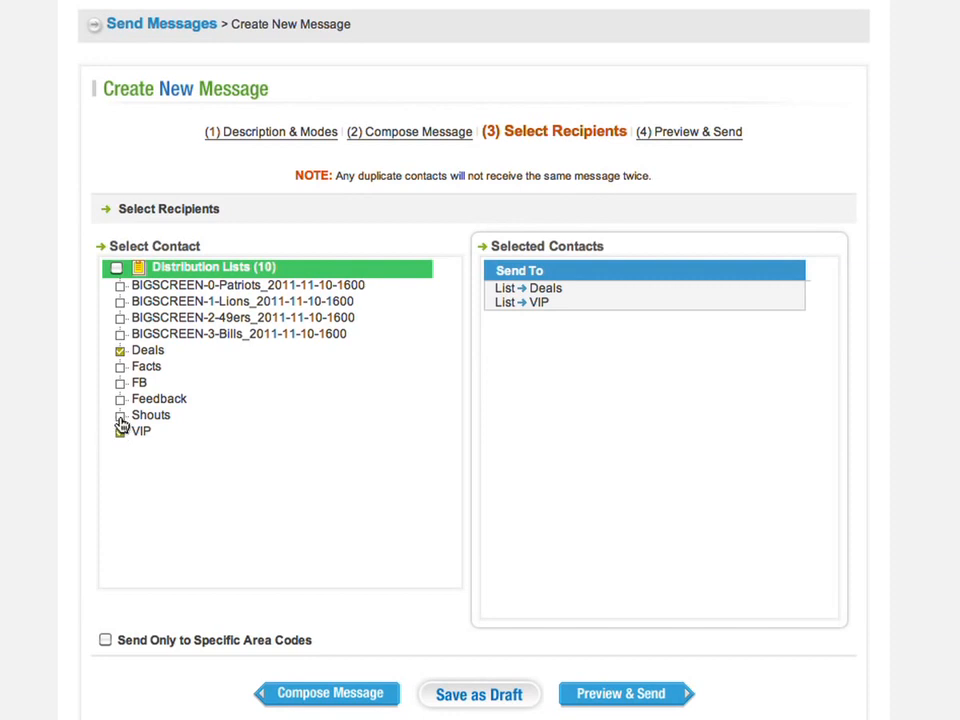
left_click(120, 416)
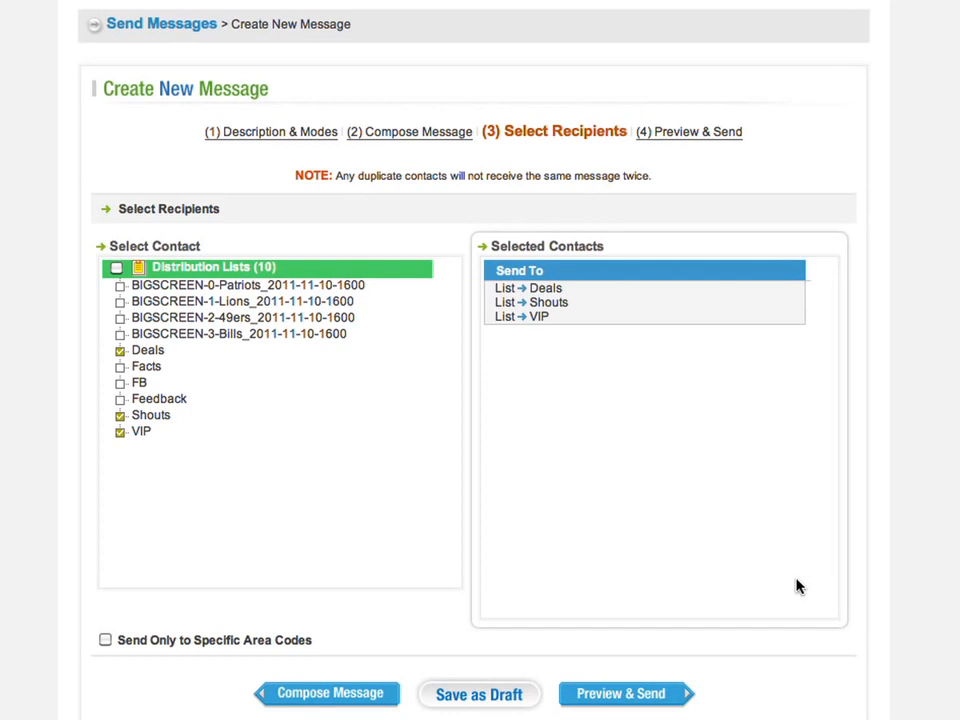
left_click(682, 695)
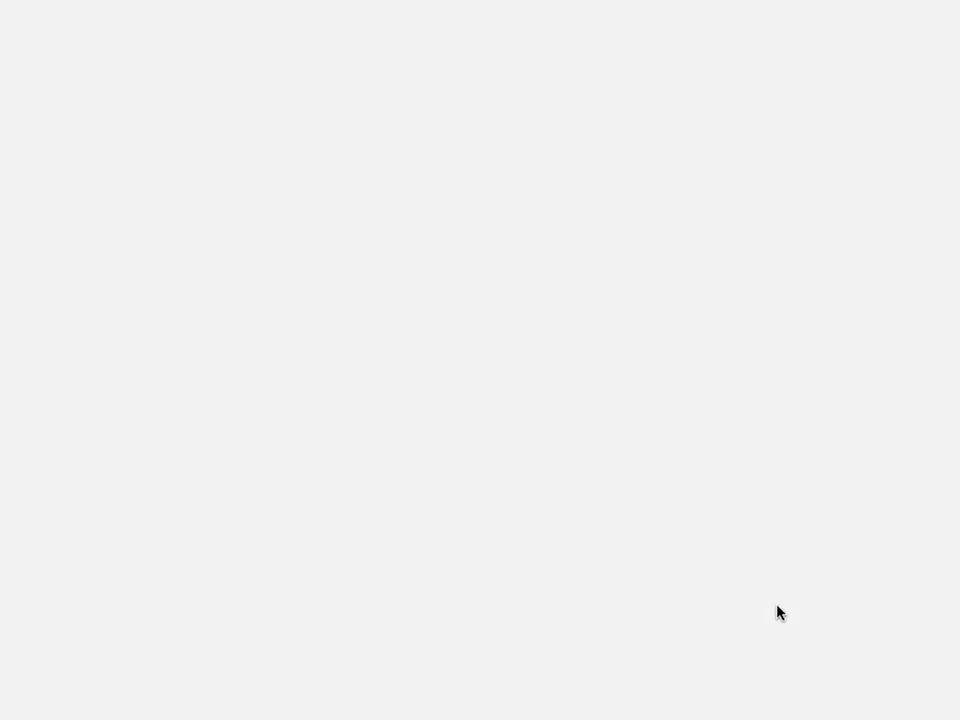
scroll(787, 709, "down", 6)
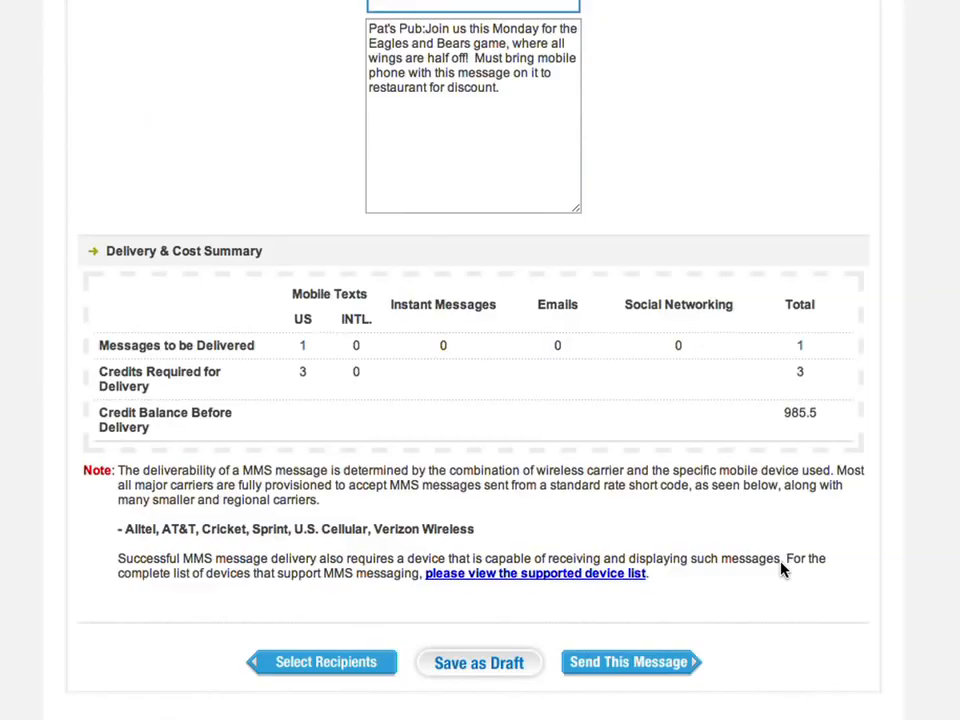
- Send the Monday Night Football MMS to Deals, Shouts and VIP
left_click(673, 668)
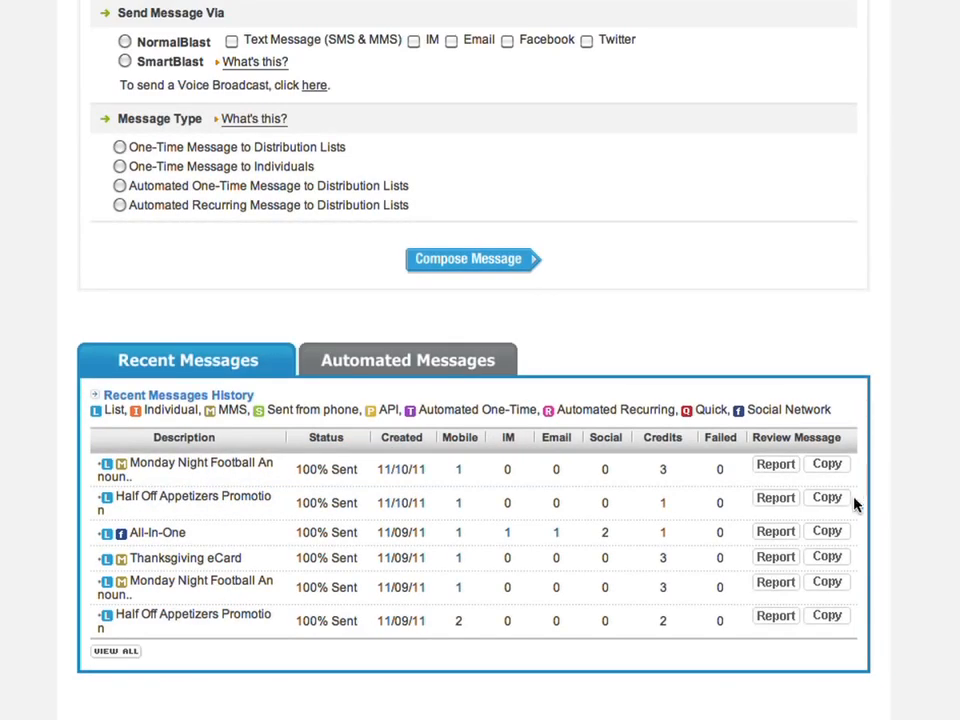
- Copy the All-In-One multichannel campaign from Recent Messages into a new message
left_click(823, 538)
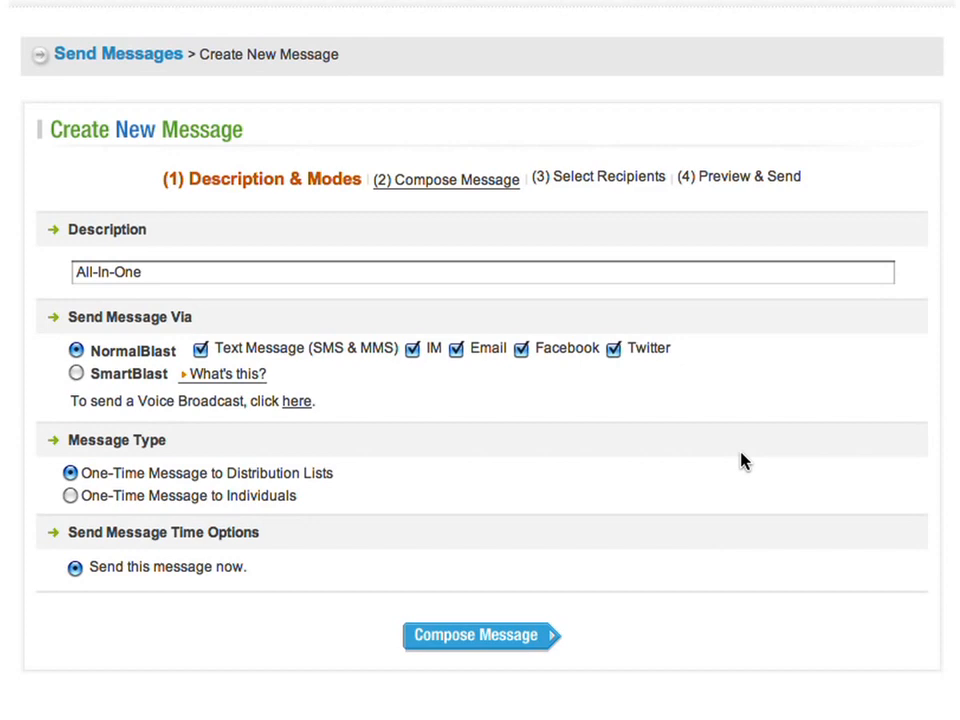
- Scroll through the copied Facebook, Twitter, text, IM and BIG FIGHT PPV email content, then spam-check it
left_click(527, 645)
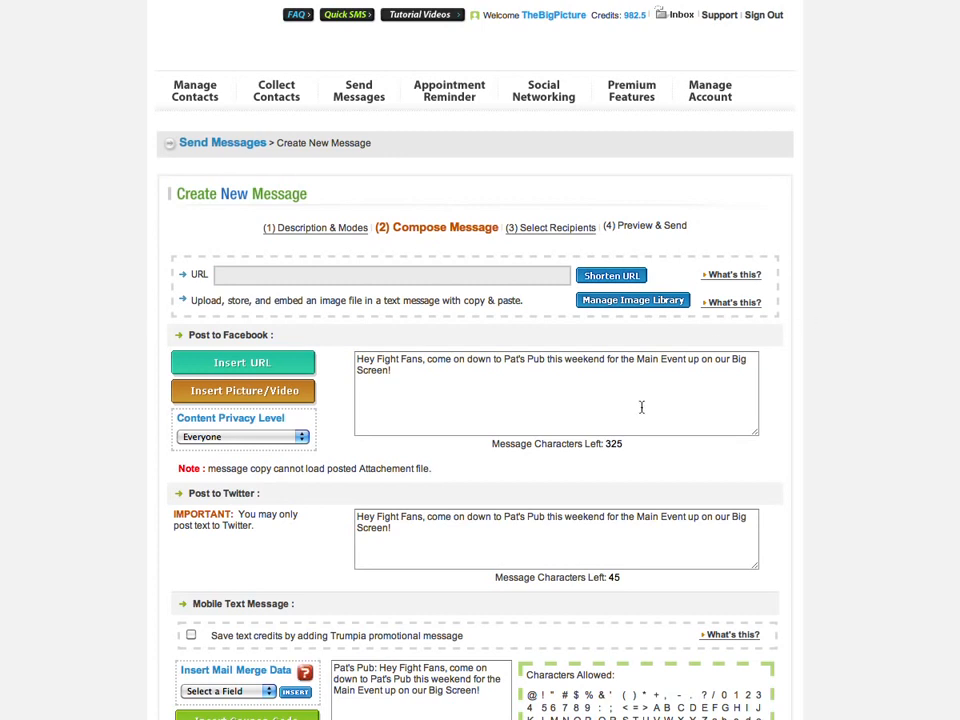
scroll(596, 536, "down", 3)
scroll(596, 534, "down", 2)
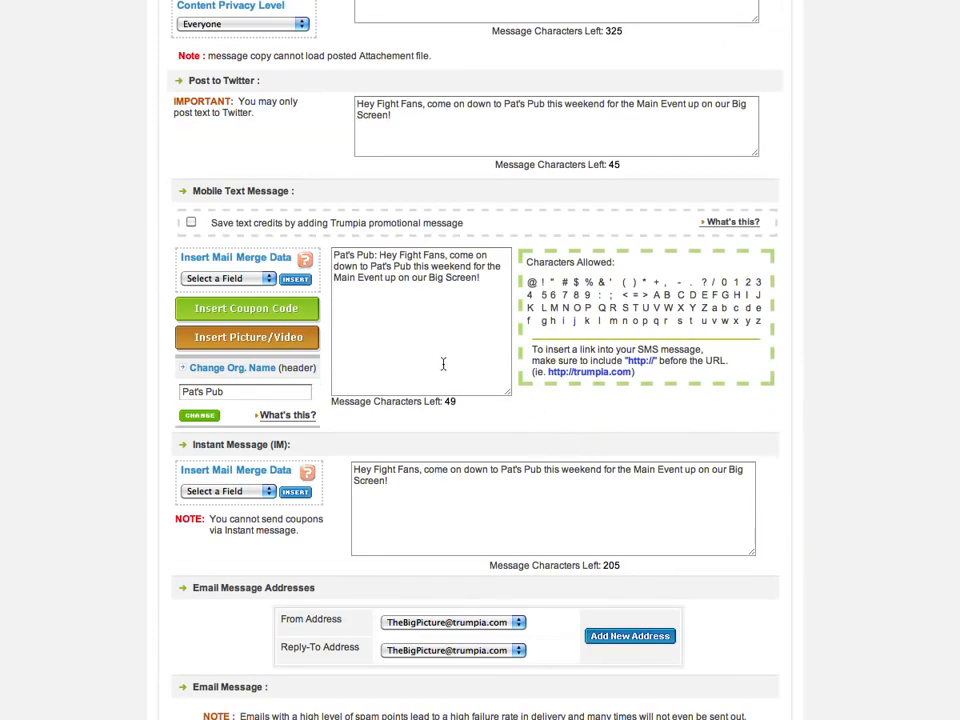
scroll(456, 512, "down", 3)
scroll(534, 456, "down", 3)
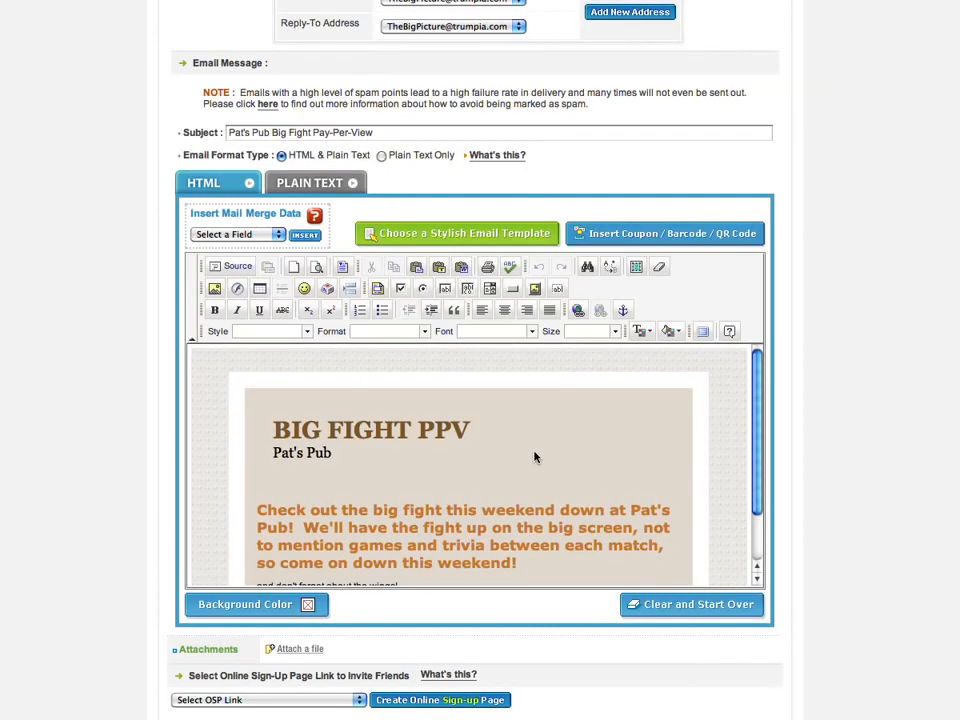
scroll(534, 456, "down", 1)
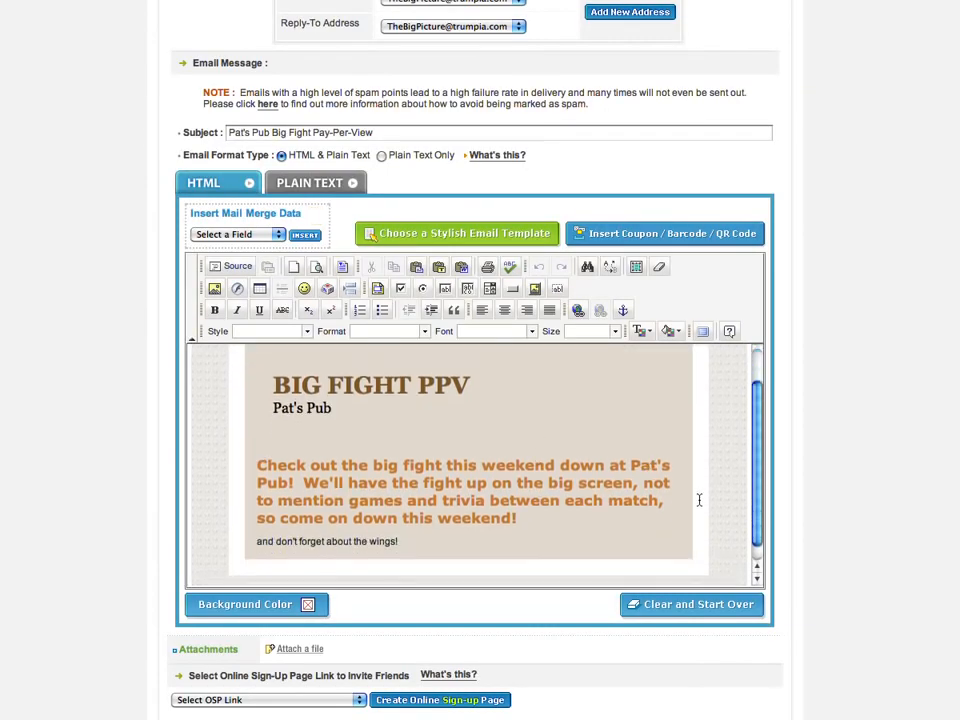
scroll(905, 490, "down", 2)
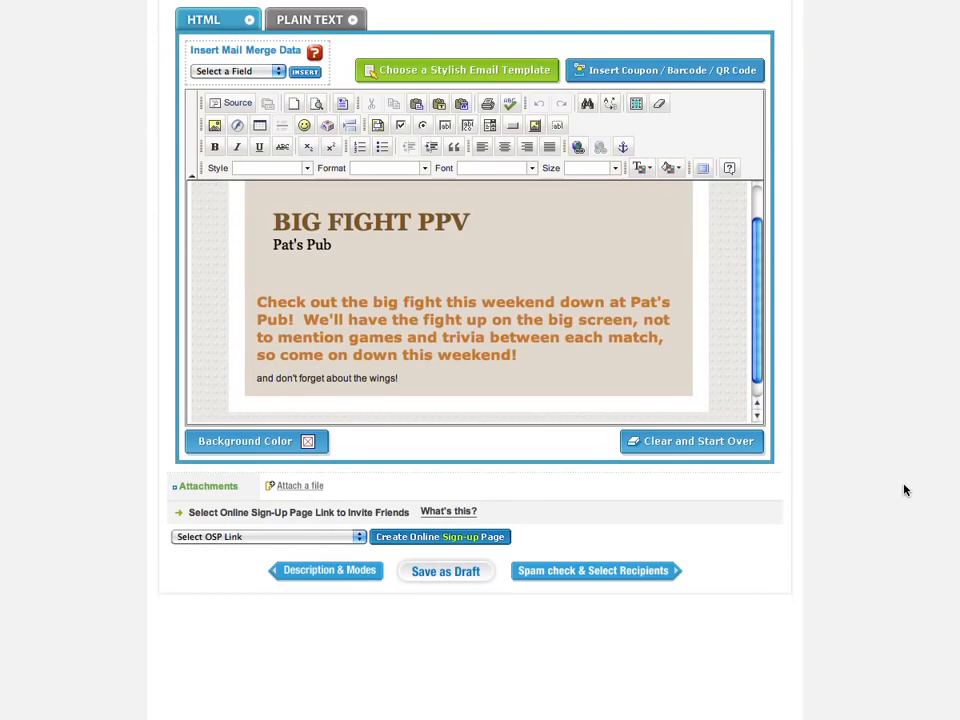
left_click(636, 578)
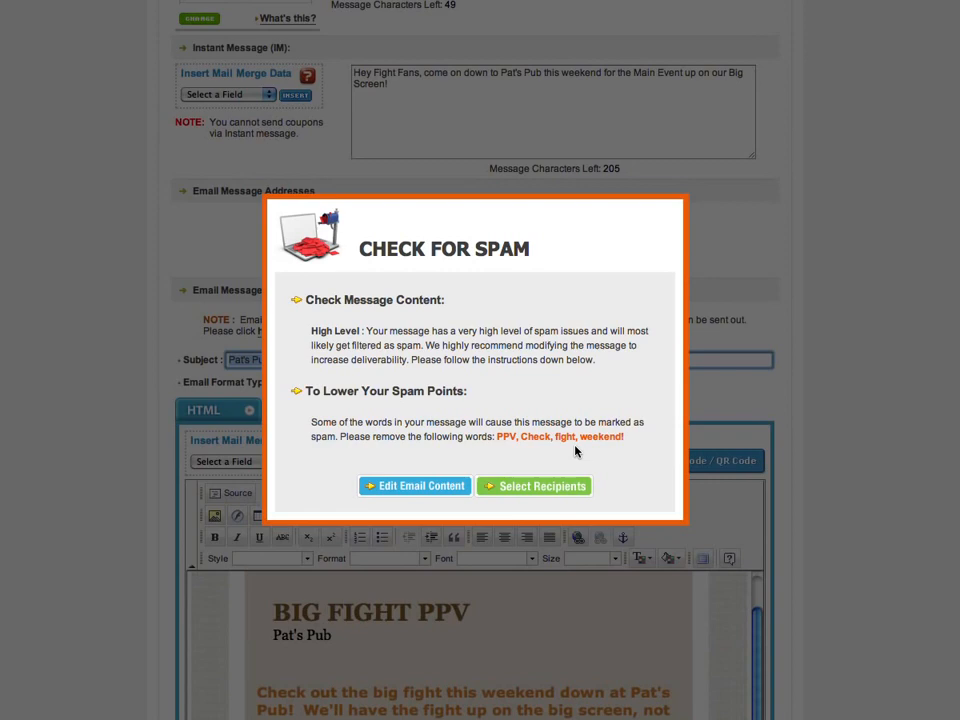
- Continue to recipients and restrict delivery to area code 909
left_click(540, 486)
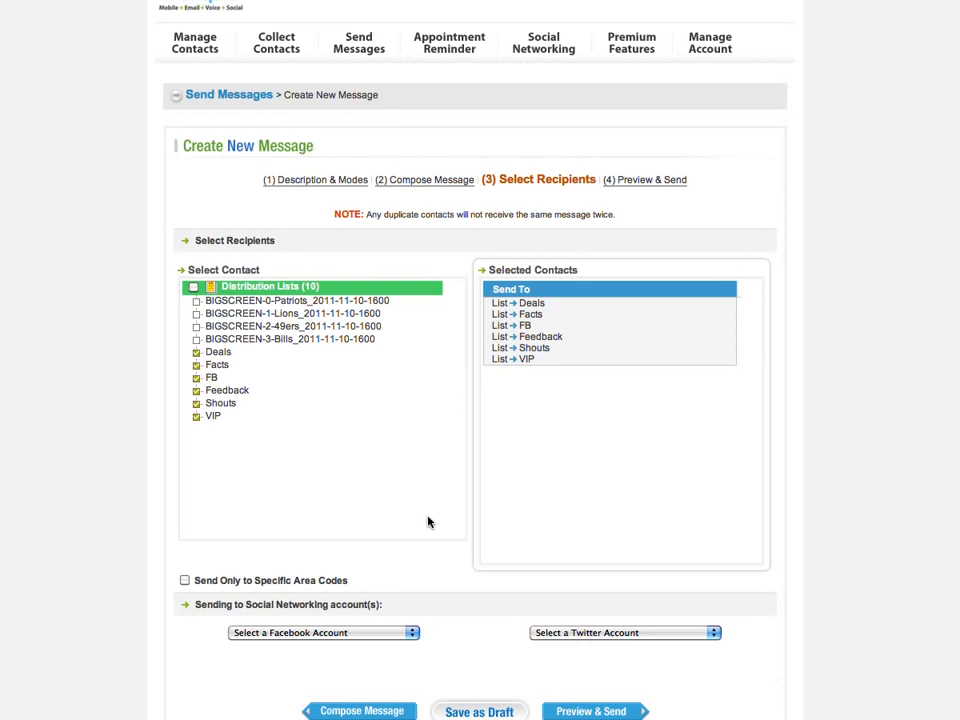
scroll(428, 521, "down", 3)
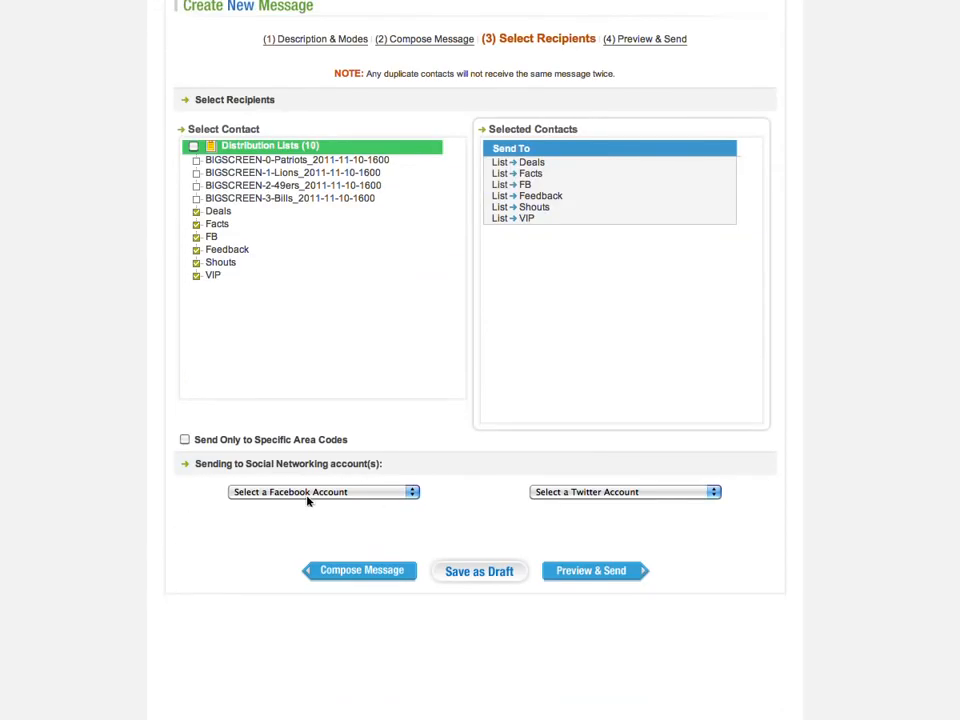
left_click(184, 439)
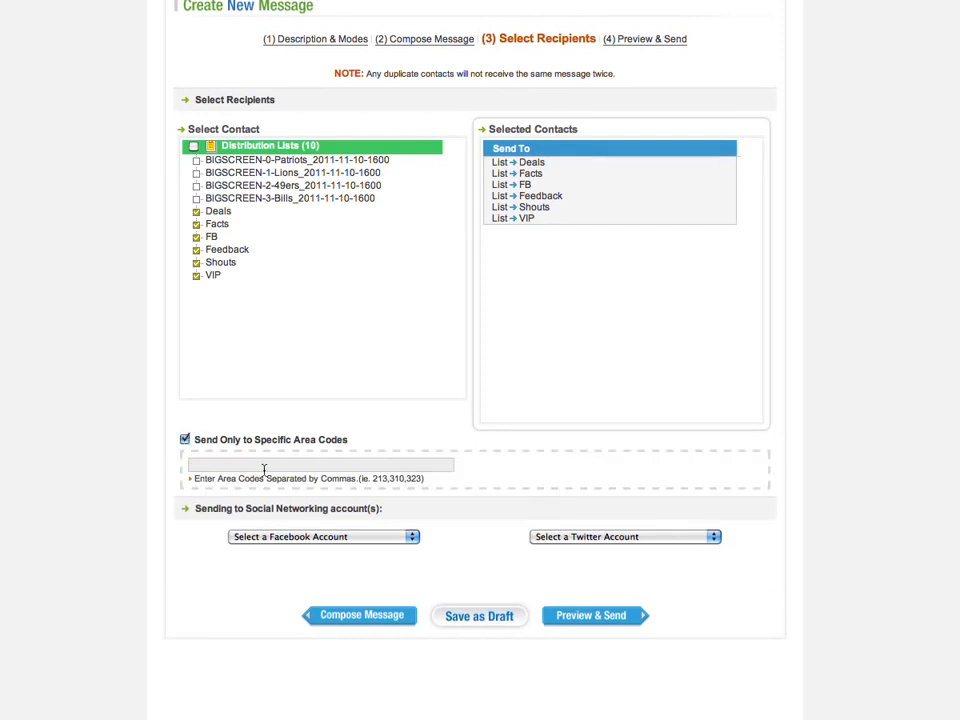
left_click(264, 466)
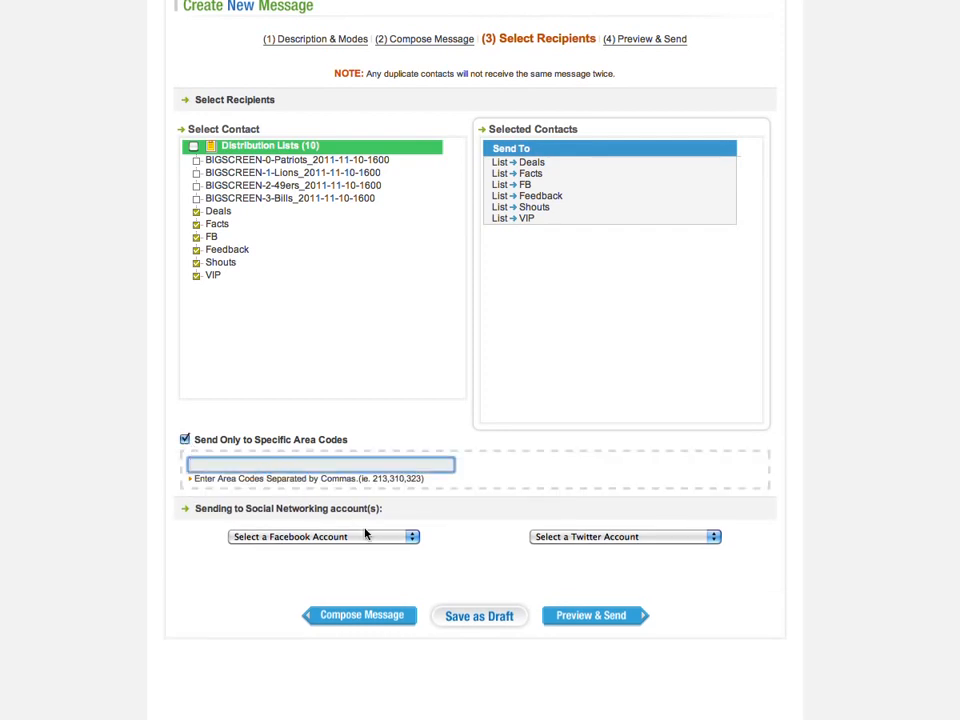
type("909")
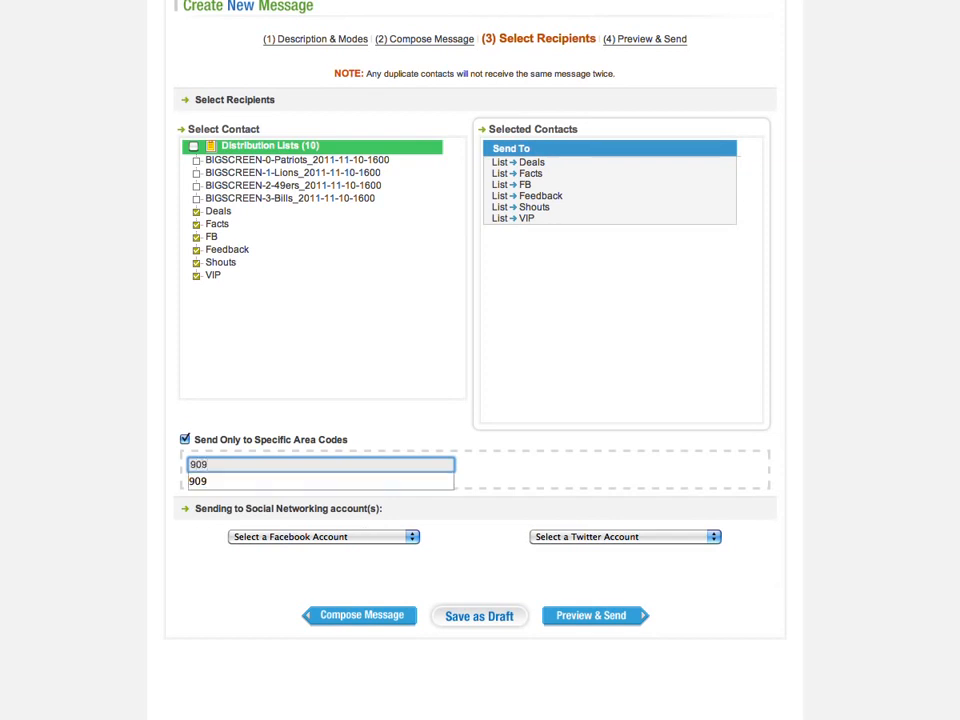
left_click(372, 424)
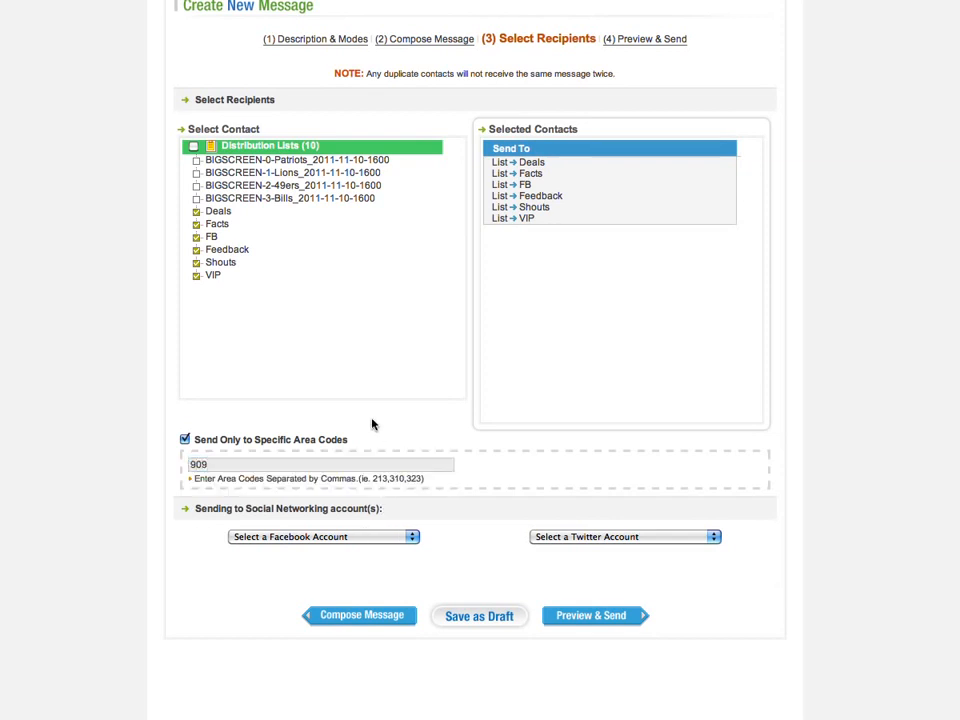
- Keep the chosen Facebook account and check the Twitter account choices
left_click(380, 537)
left_click(380, 537)
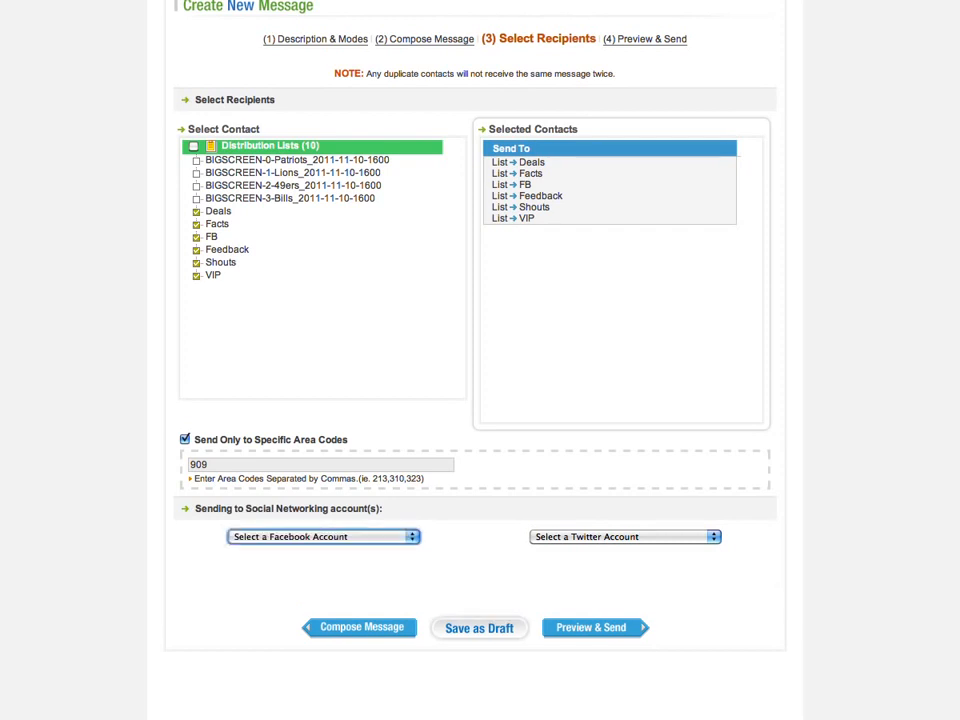
left_click(625, 536)
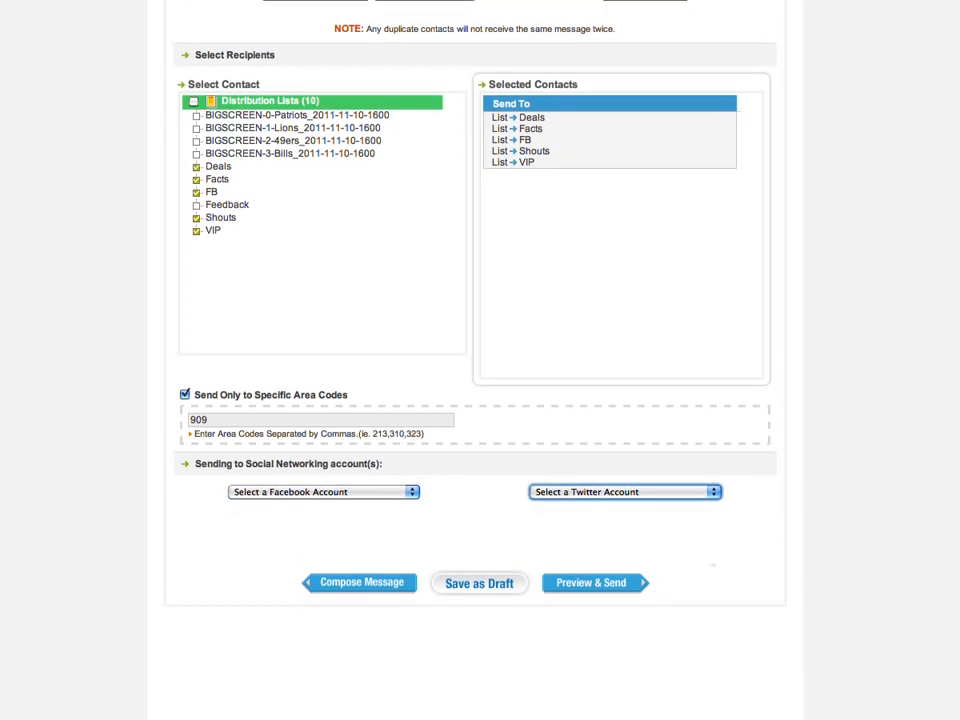
- Review the all-in-one message preview and send it
left_click(632, 586)
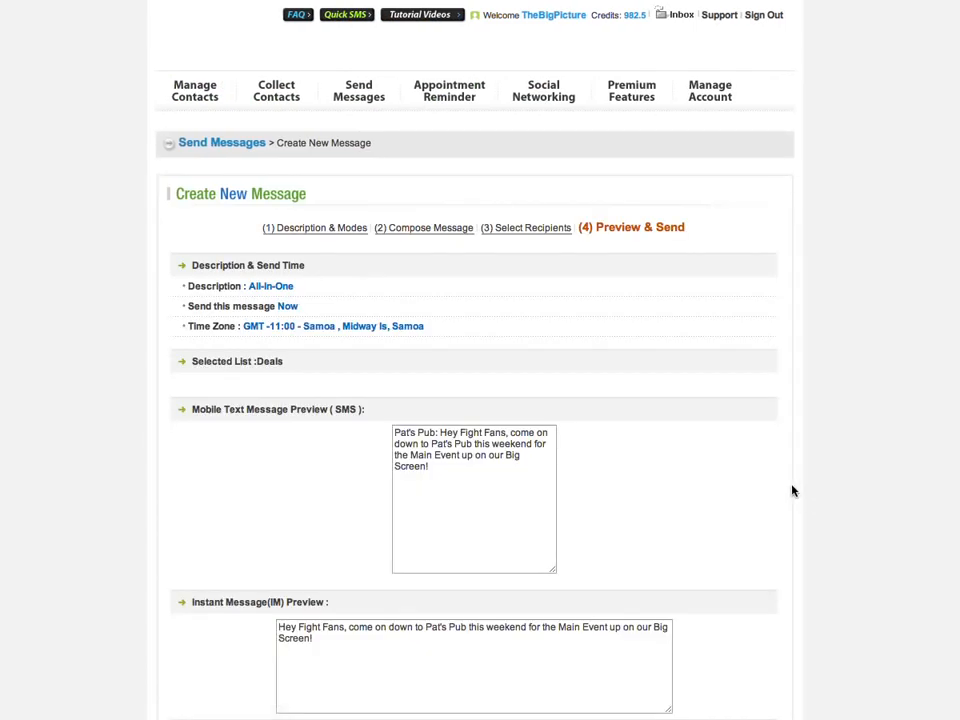
scroll(838, 313, "down", 4)
scroll(838, 313, "down", 20)
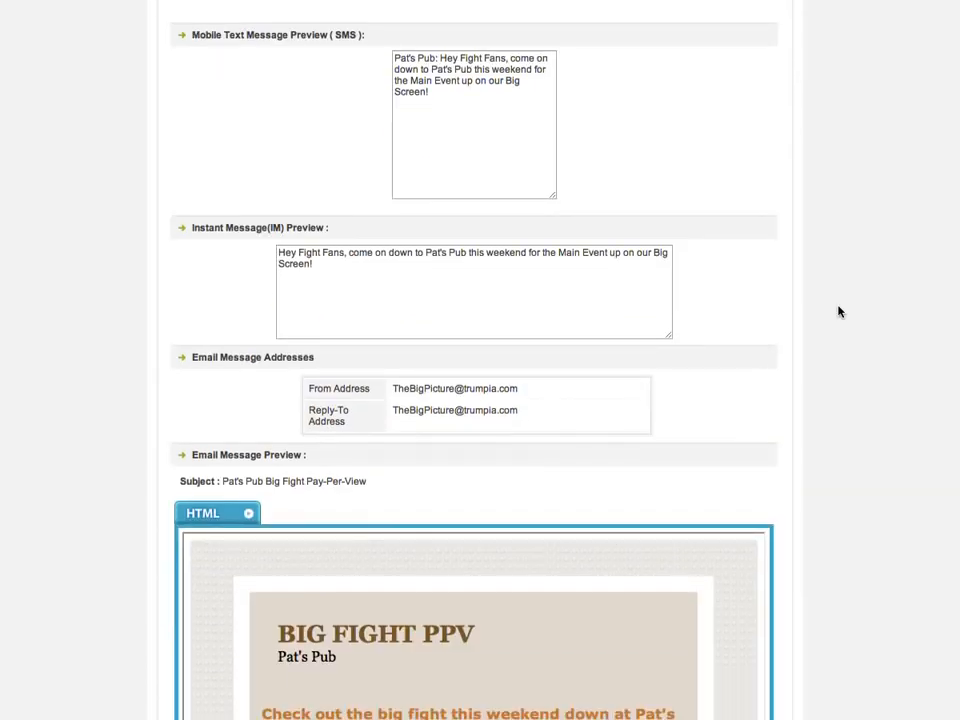
scroll(838, 313, "down", 15)
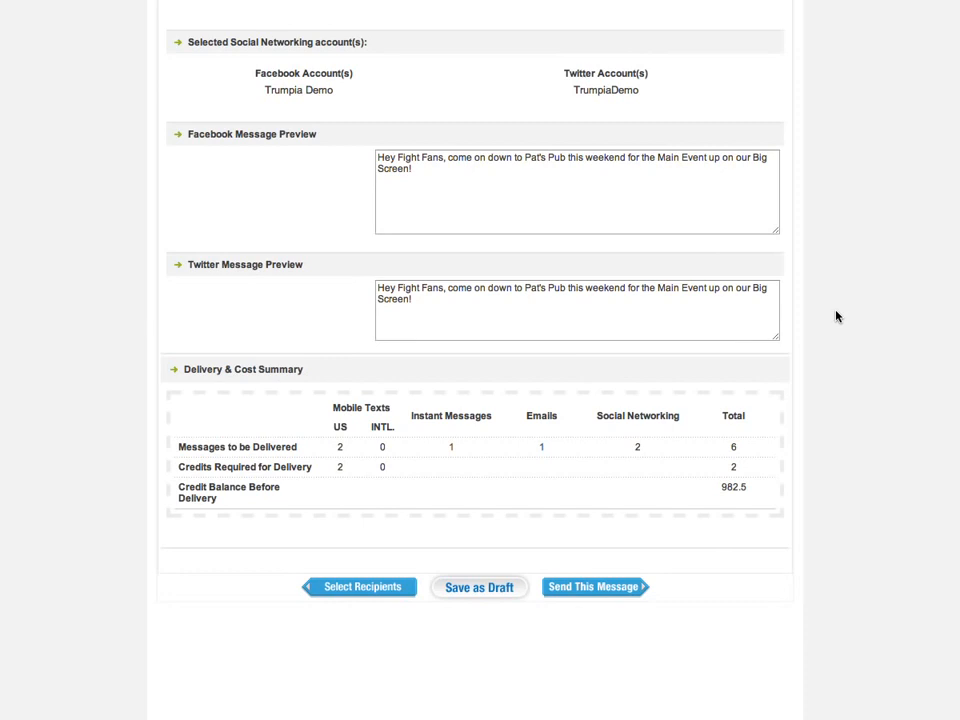
left_click(598, 590)
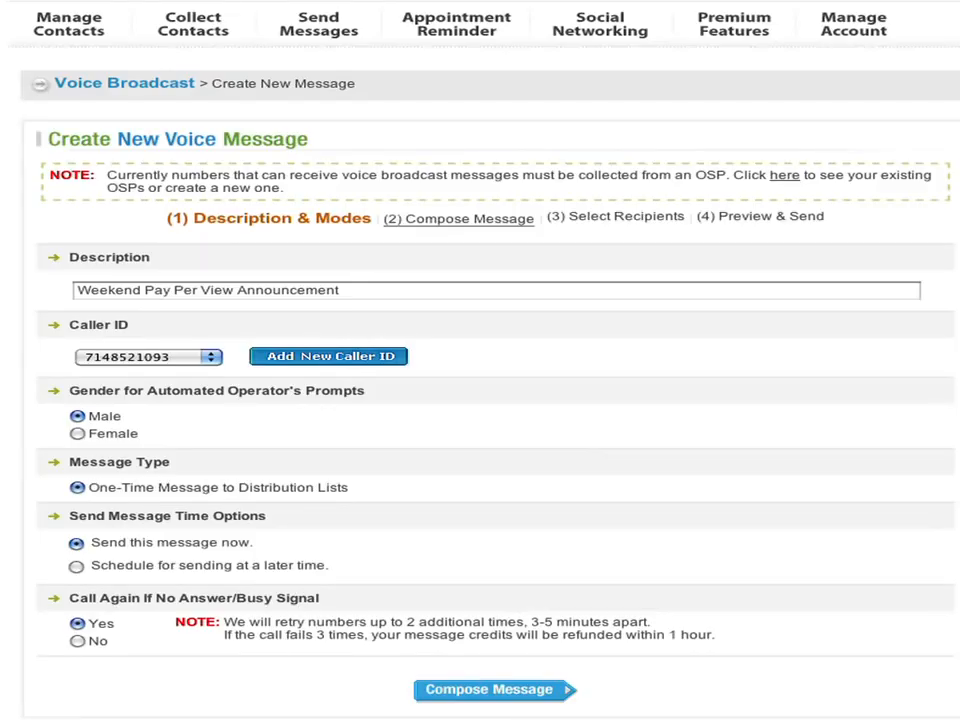
- Keep the existing caller ID, male operator prompts and Send now for the voice broadcast
left_click(213, 359)
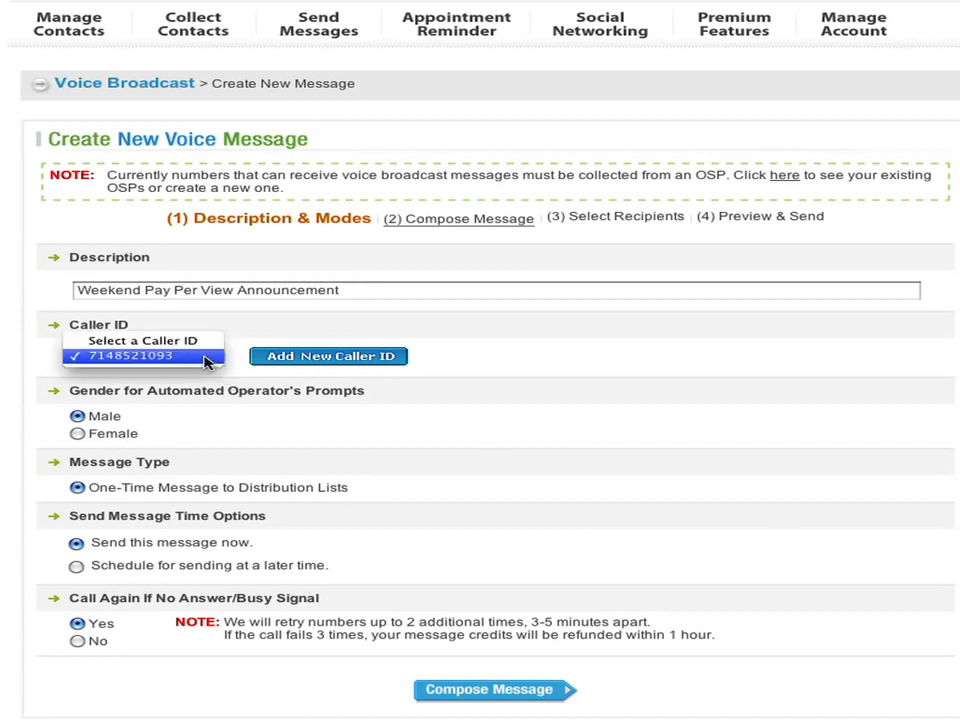
left_click(206, 358)
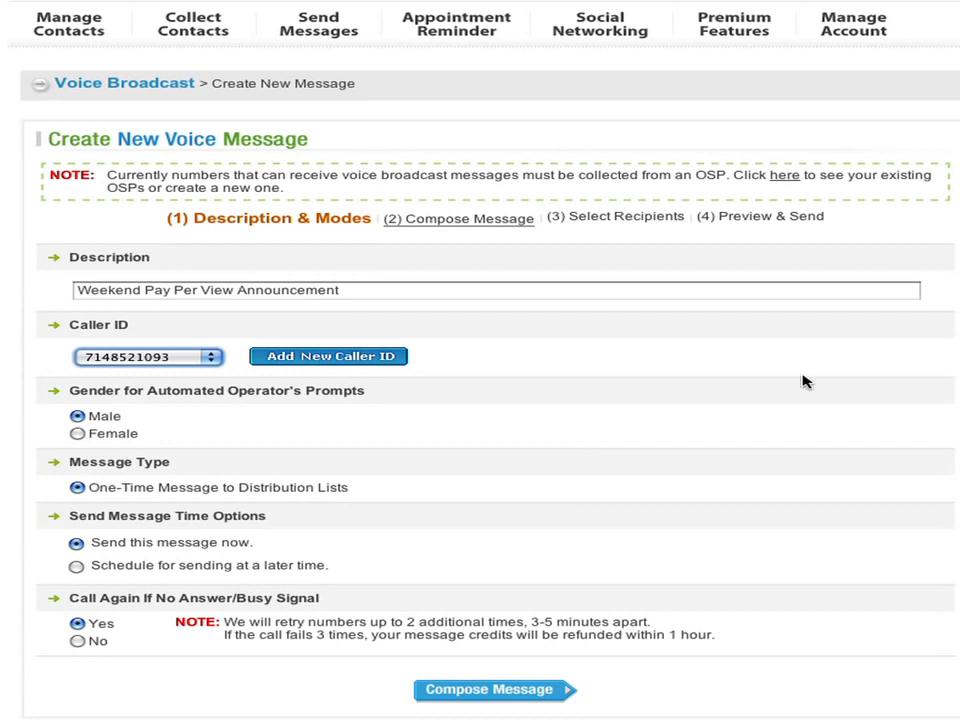
left_click(78, 434)
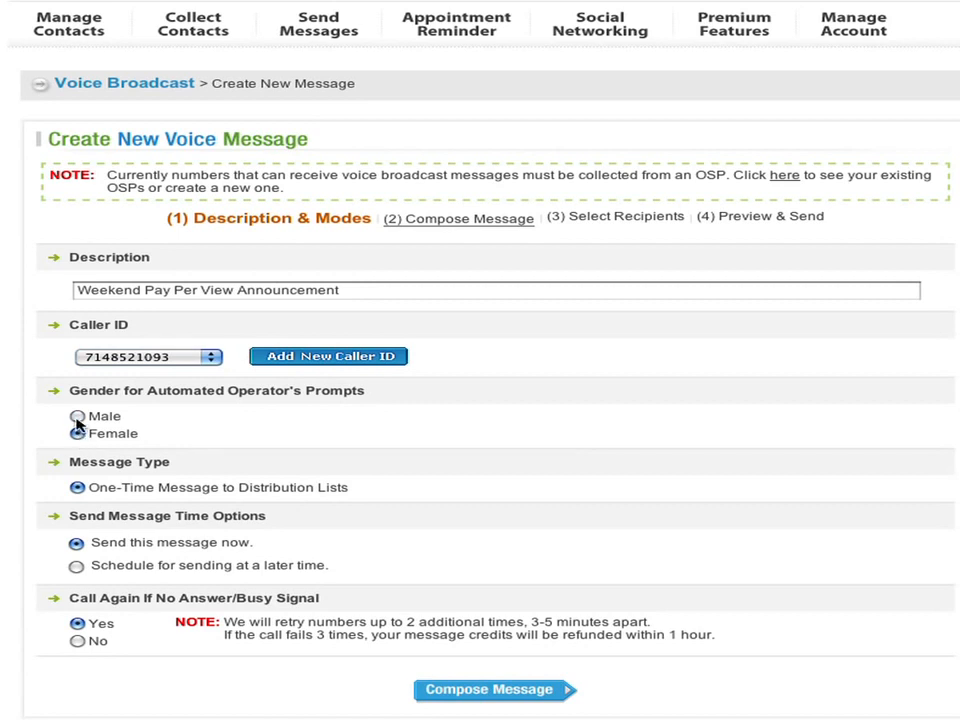
left_click(77, 416)
left_click(77, 566)
left_click(77, 543)
left_click(489, 689)
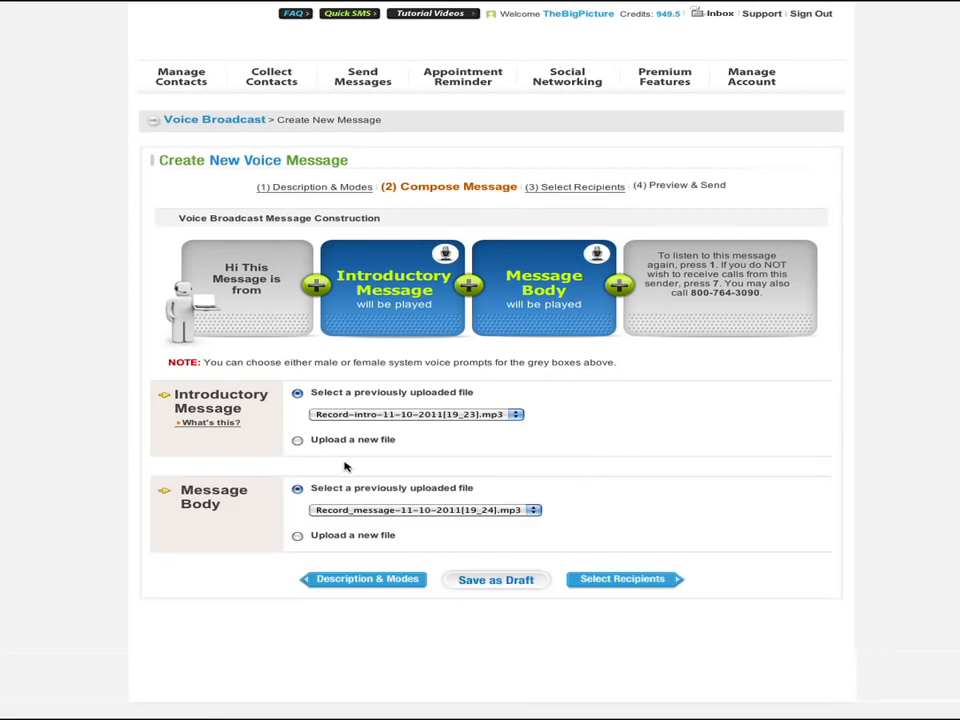
- Look at the upload-from-storage and record options for a new intro file
left_click(297, 440)
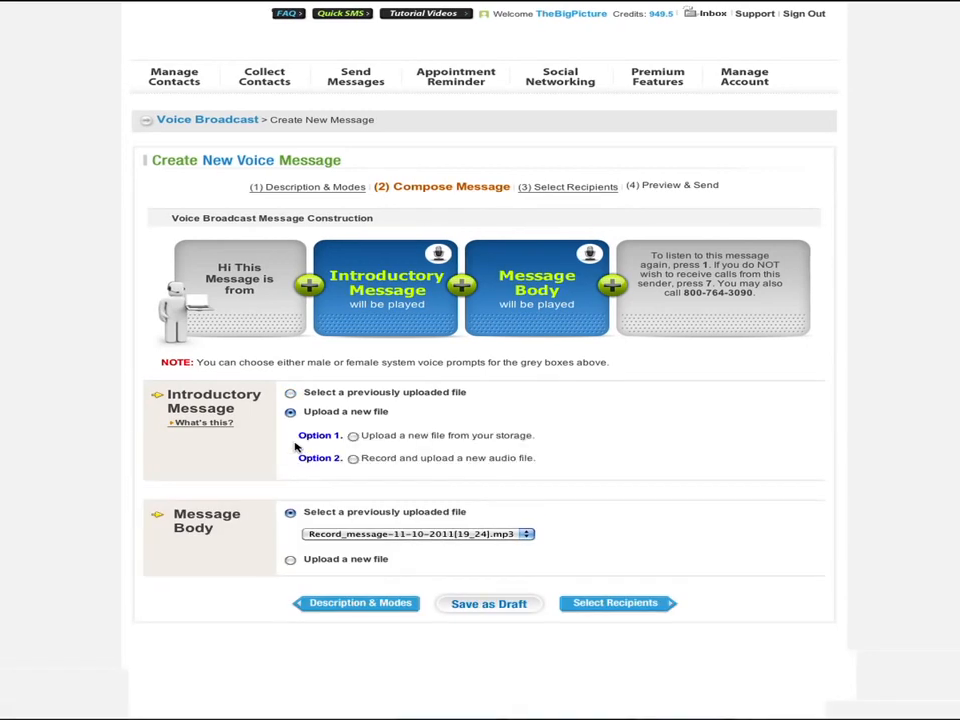
left_click(353, 436)
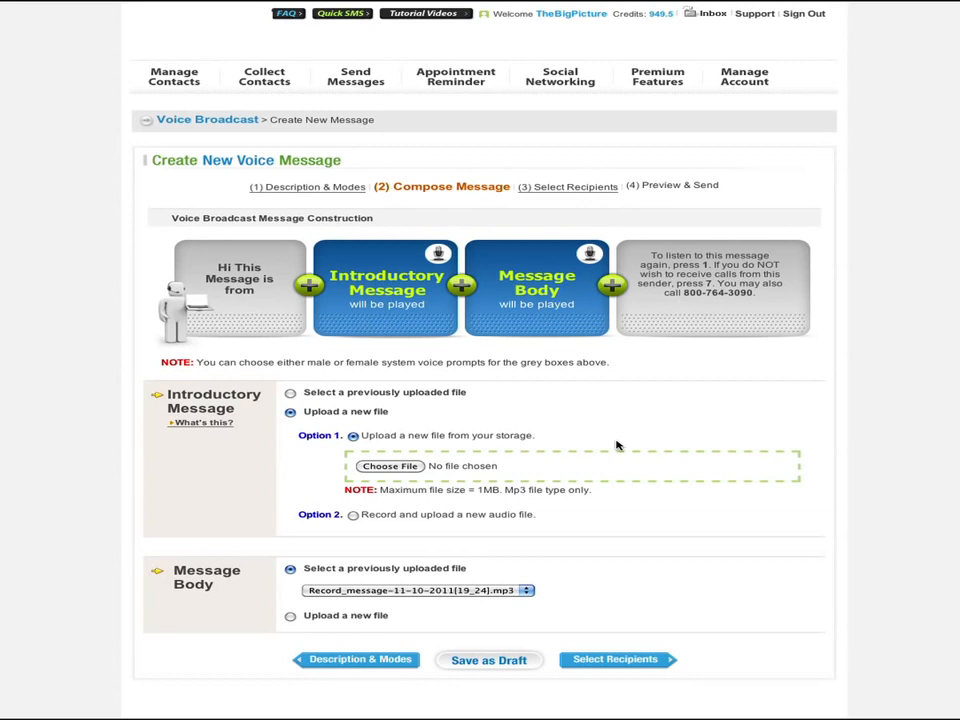
left_click(353, 514)
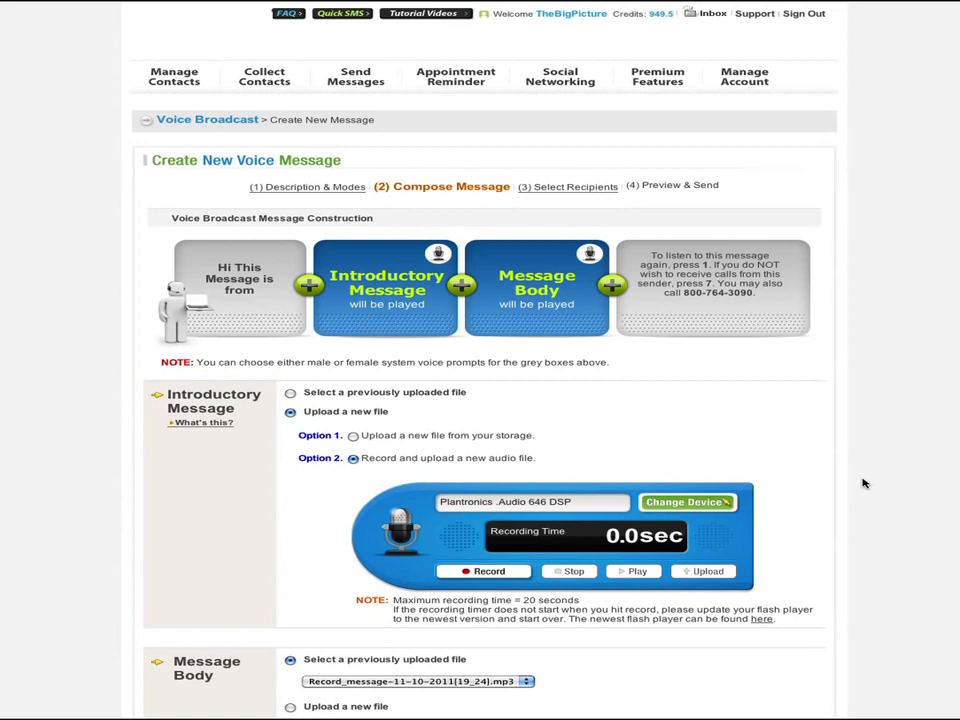
- Reselect Record-intro-11-10-2011[19_23].mp3 as intro and Record_message-11-10-2011[19_24].mp3 as body
left_click(291, 393)
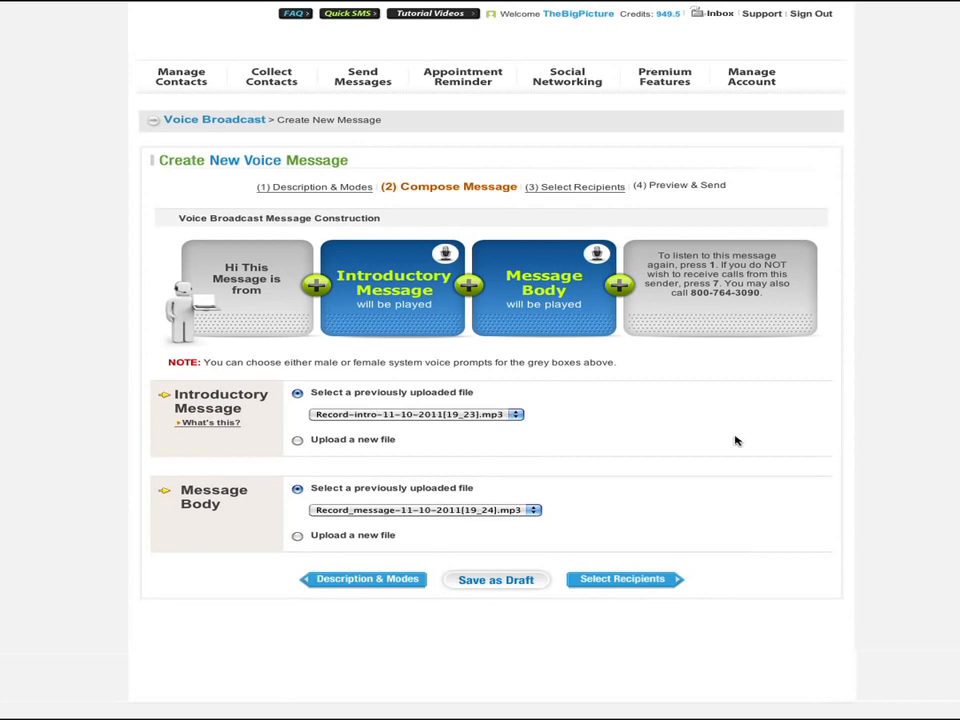
left_click(495, 416)
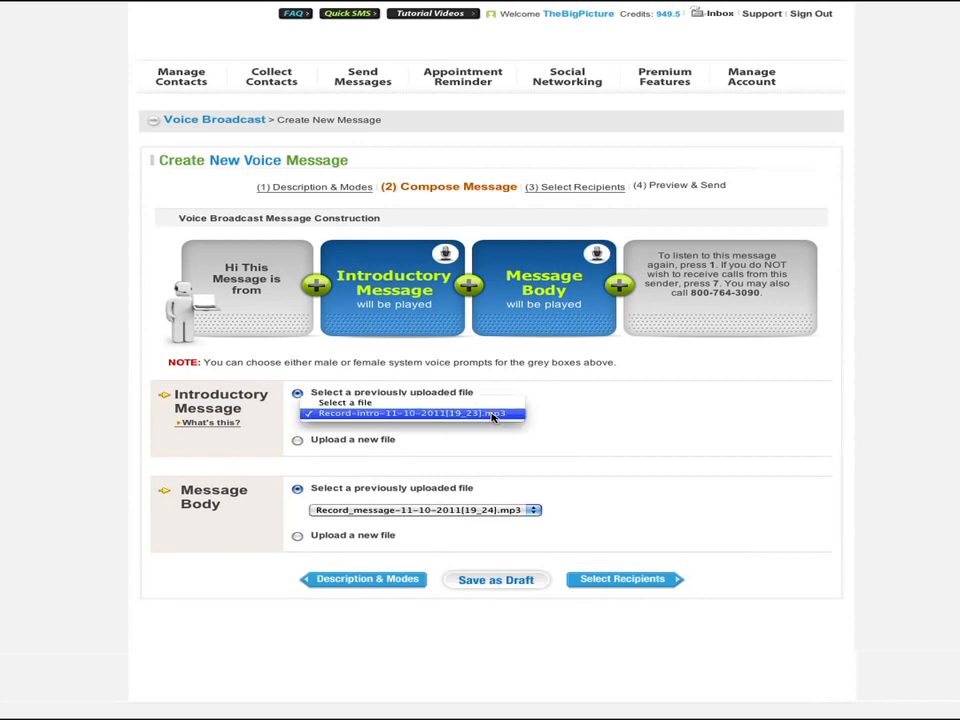
left_click(516, 438)
left_click(536, 510)
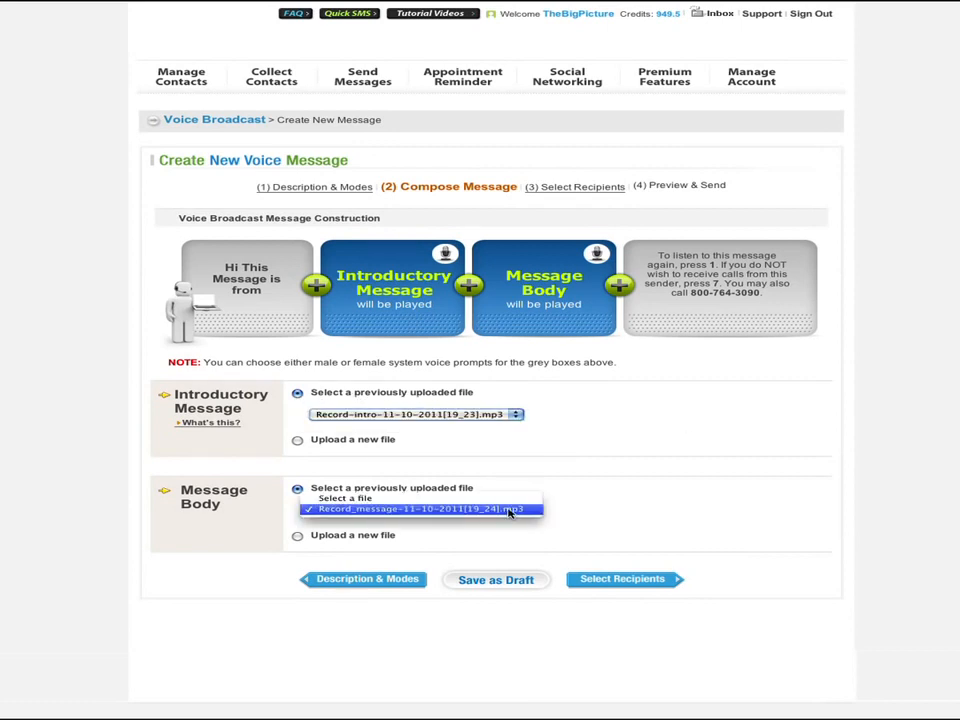
left_click(510, 510)
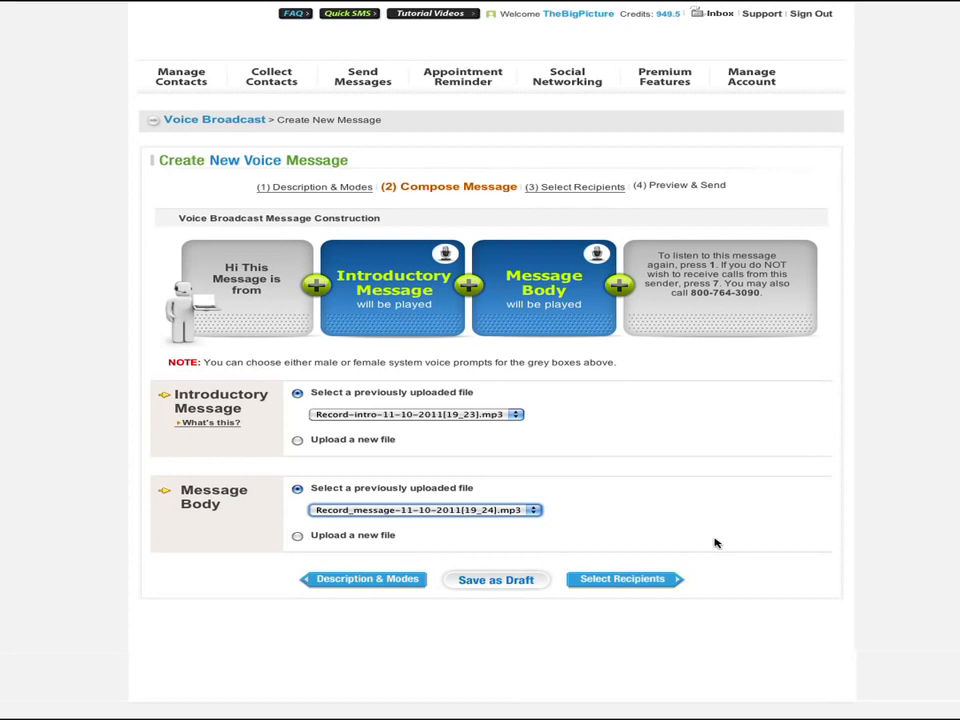
left_click(657, 579)
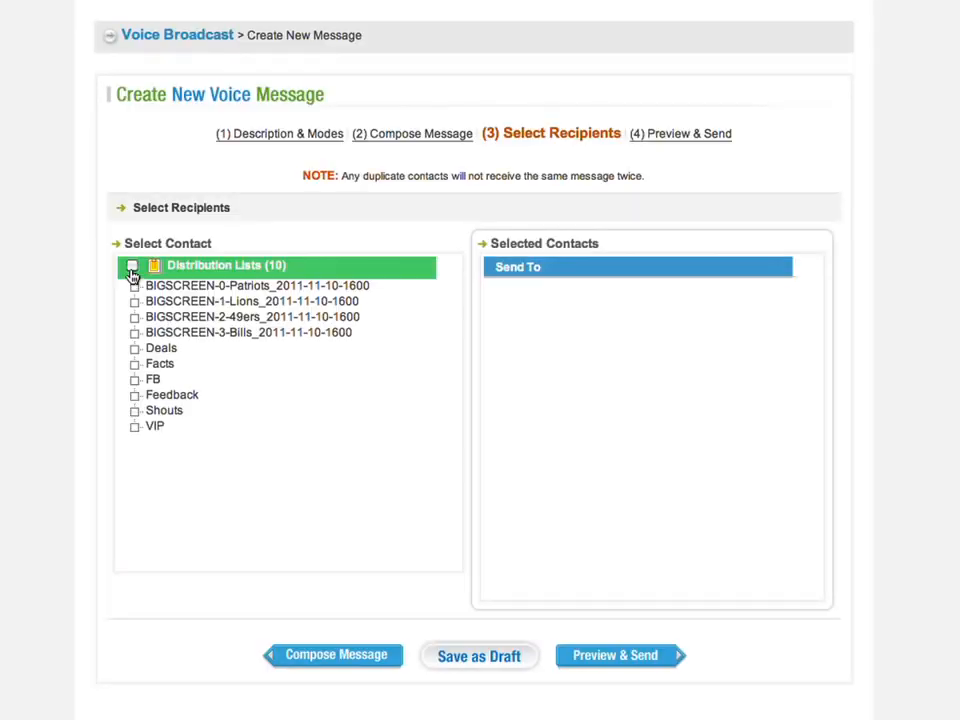
- Target all ten distribution lists and place a 3-credit test call to the entered phone number
left_click(132, 265)
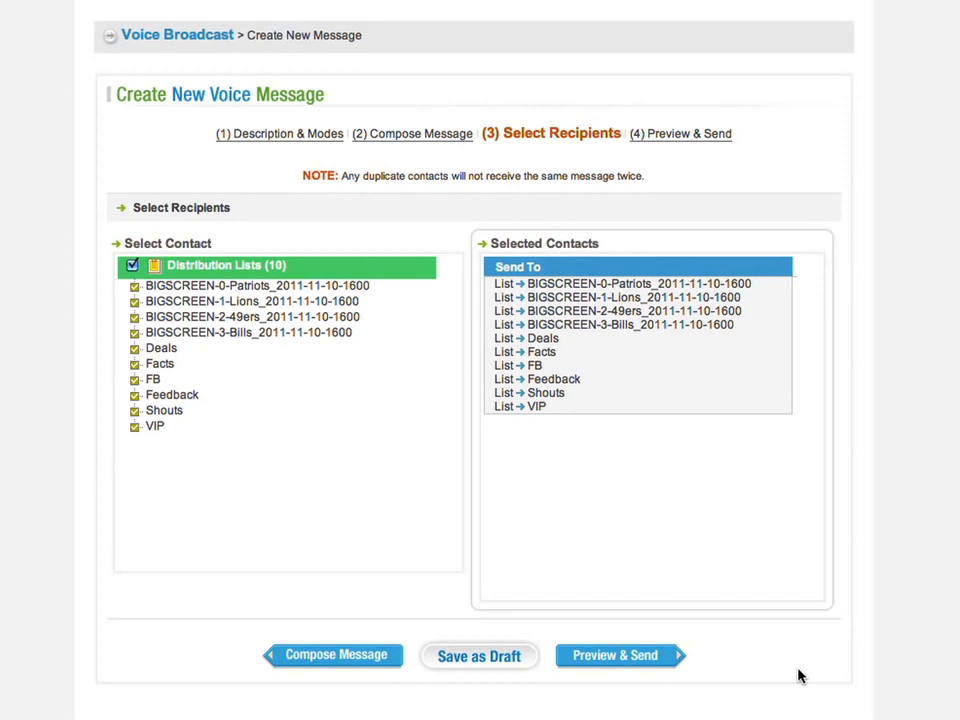
left_click(634, 665)
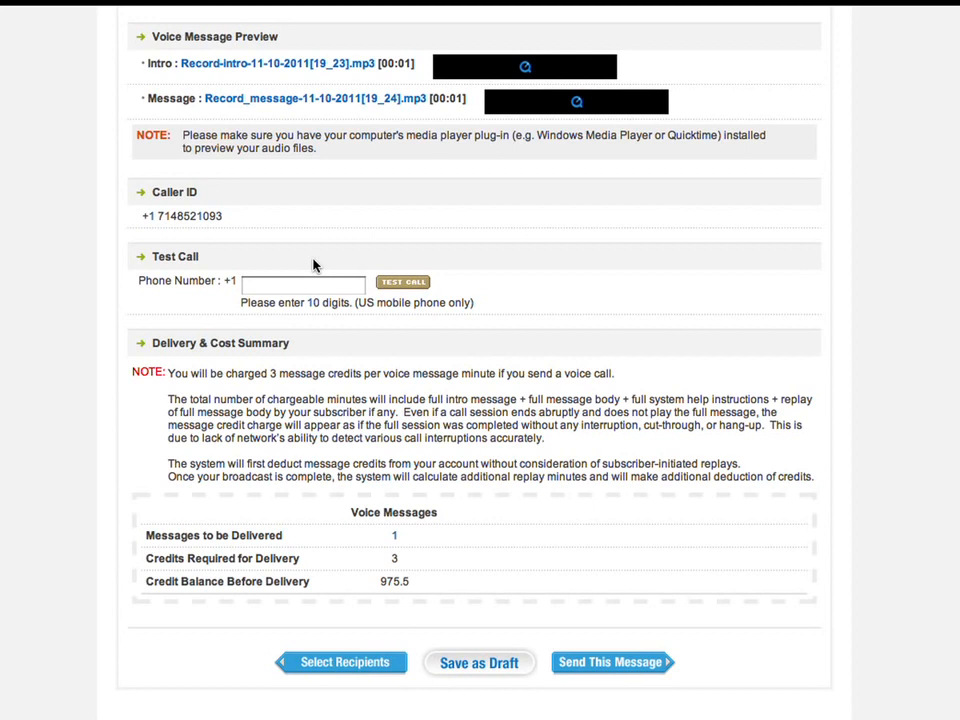
left_click(298, 289)
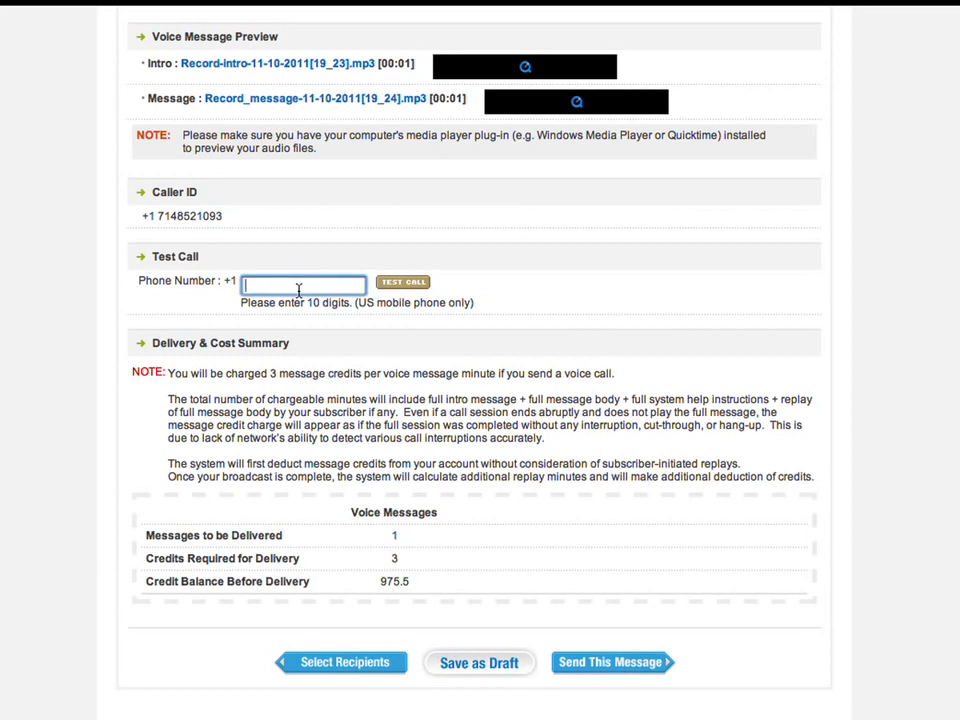
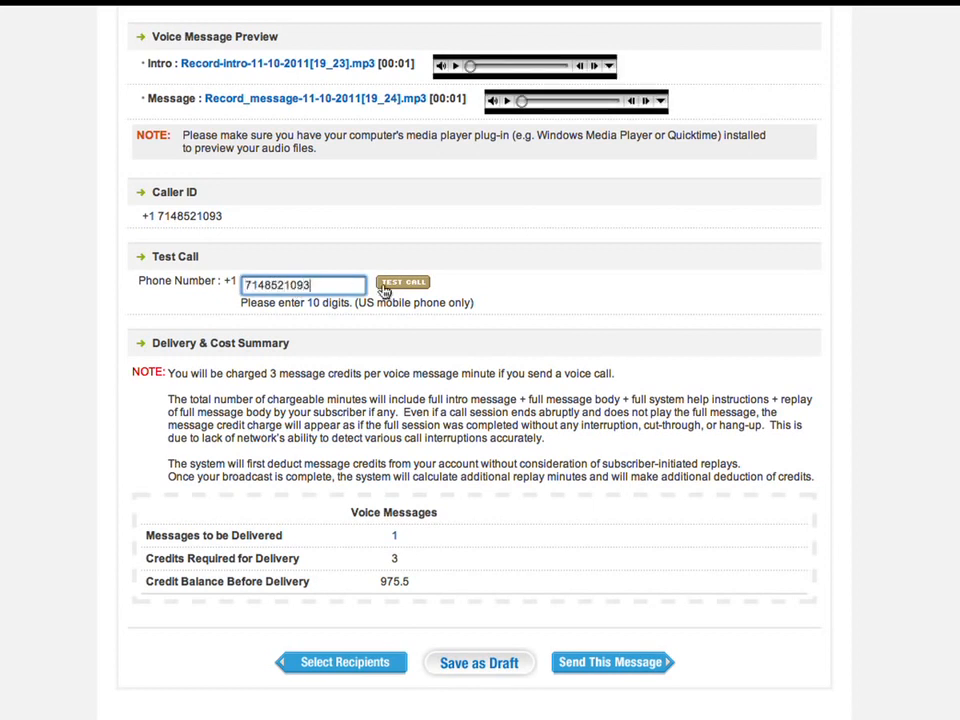
left_click(413, 284)
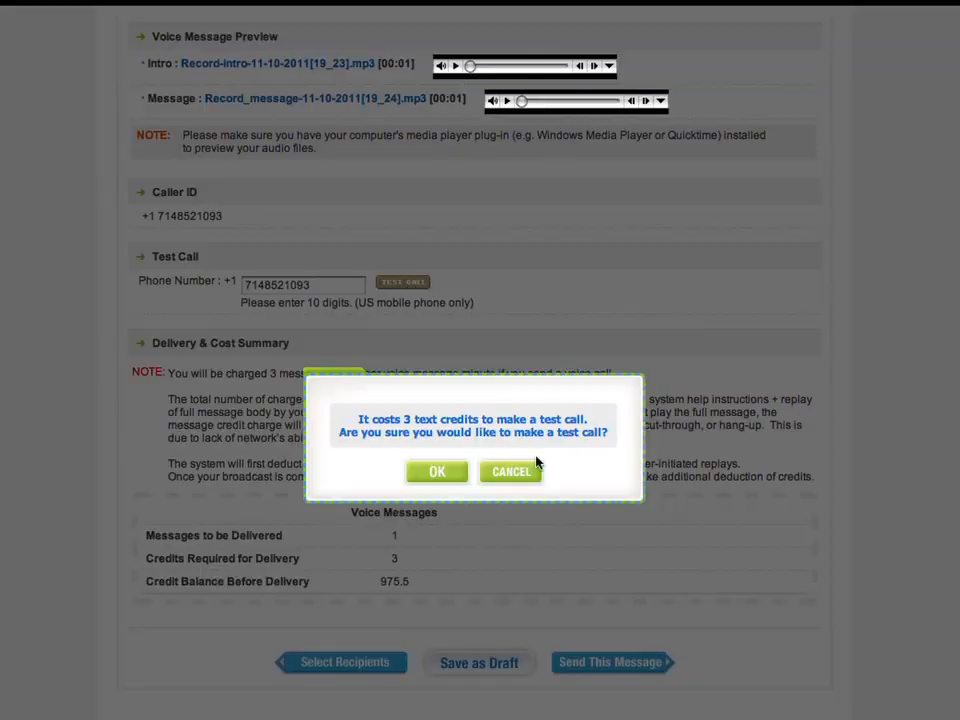
left_click(440, 472)
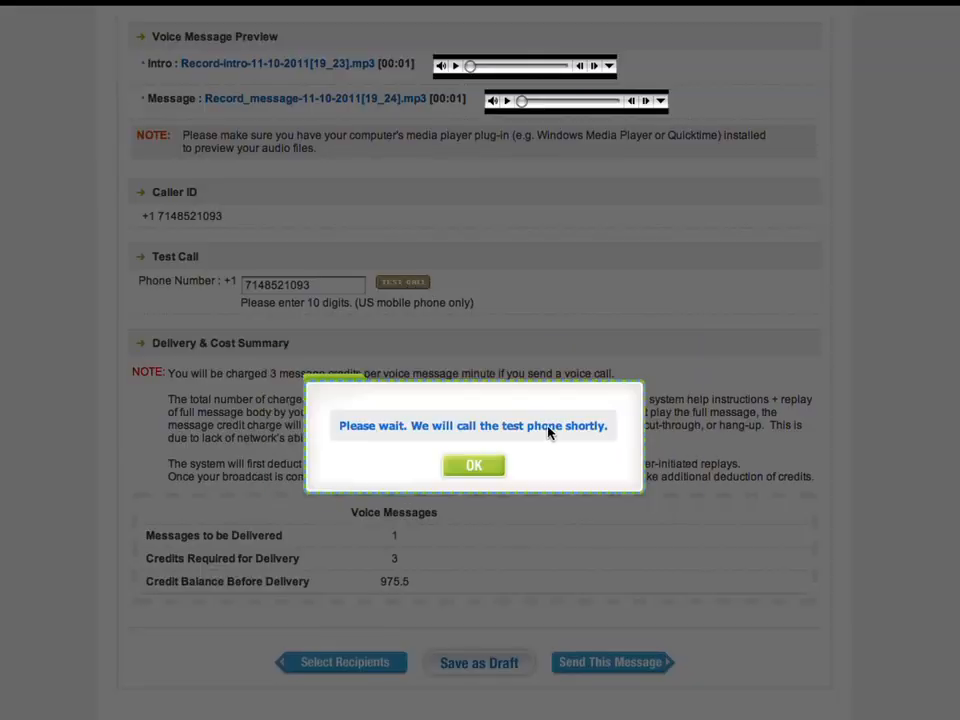
left_click(478, 470)
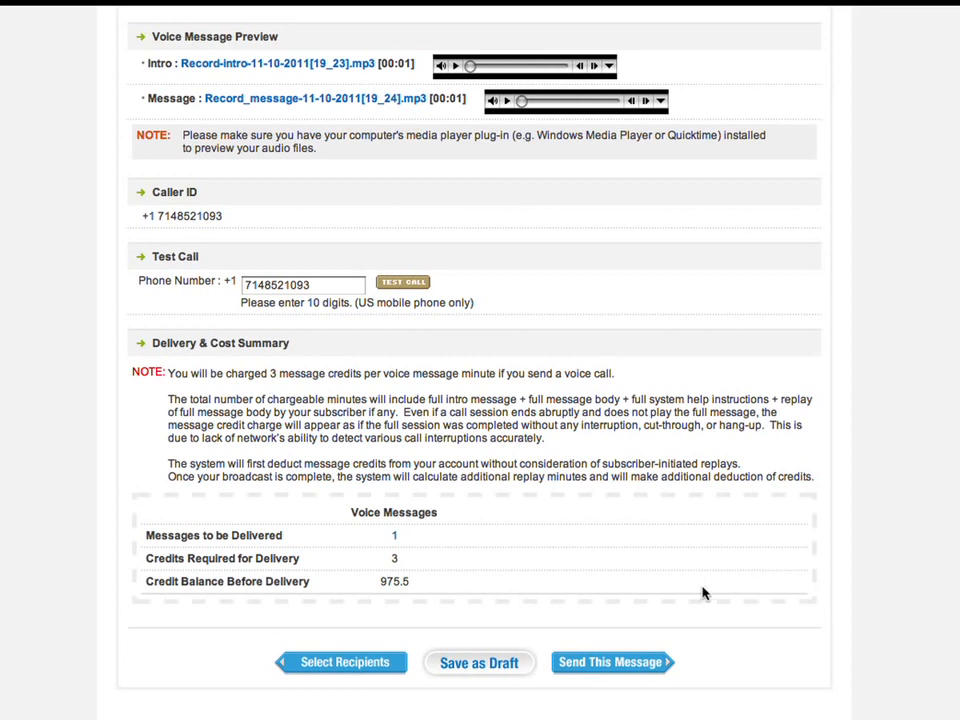
- Send the voice broadcast and copy the Thanksgiving eCard from Recent Messages
left_click(648, 663)
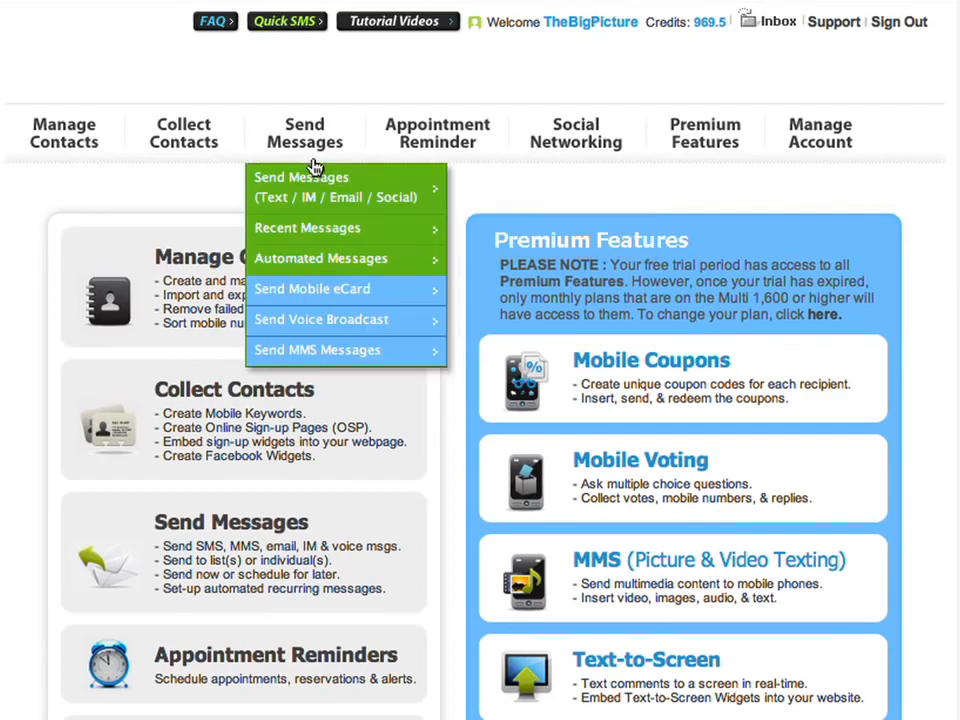
left_click(290, 148)
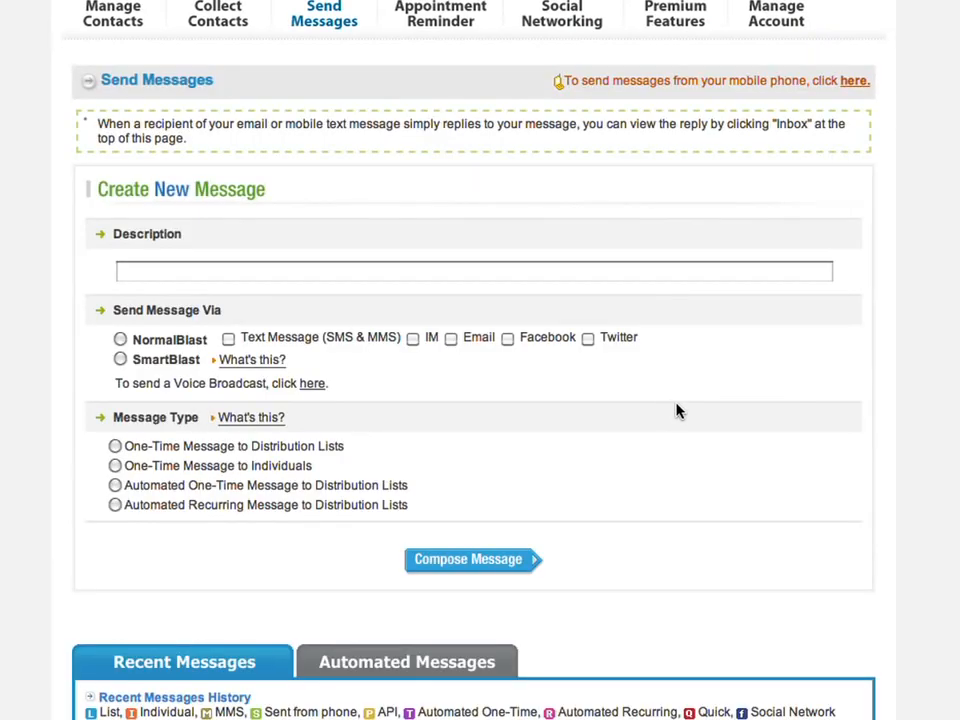
scroll(678, 411, "down", 4)
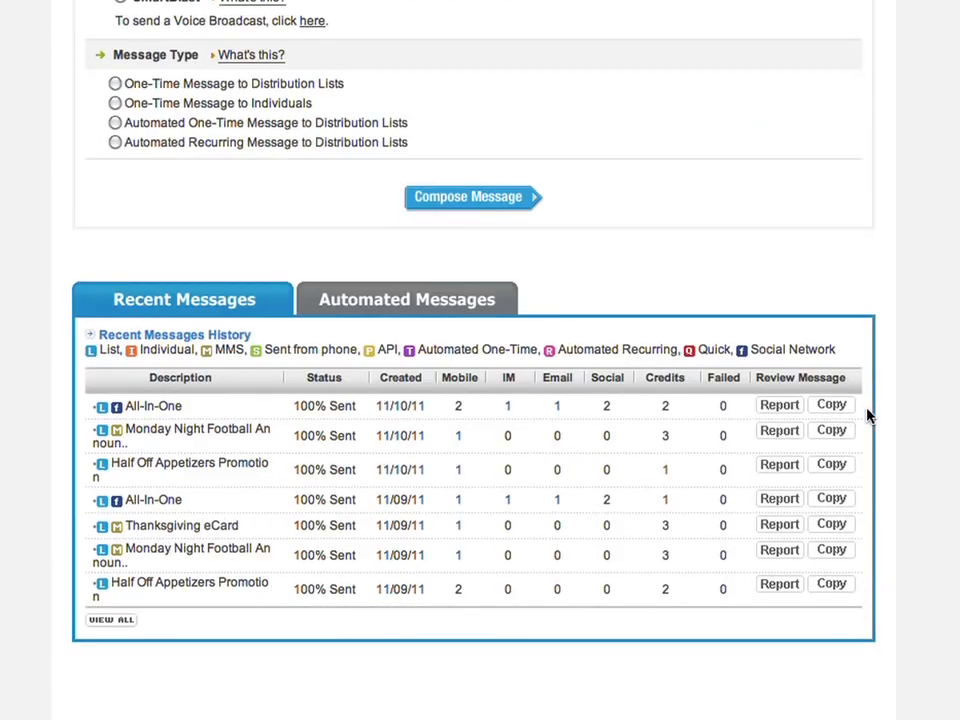
left_click(822, 527)
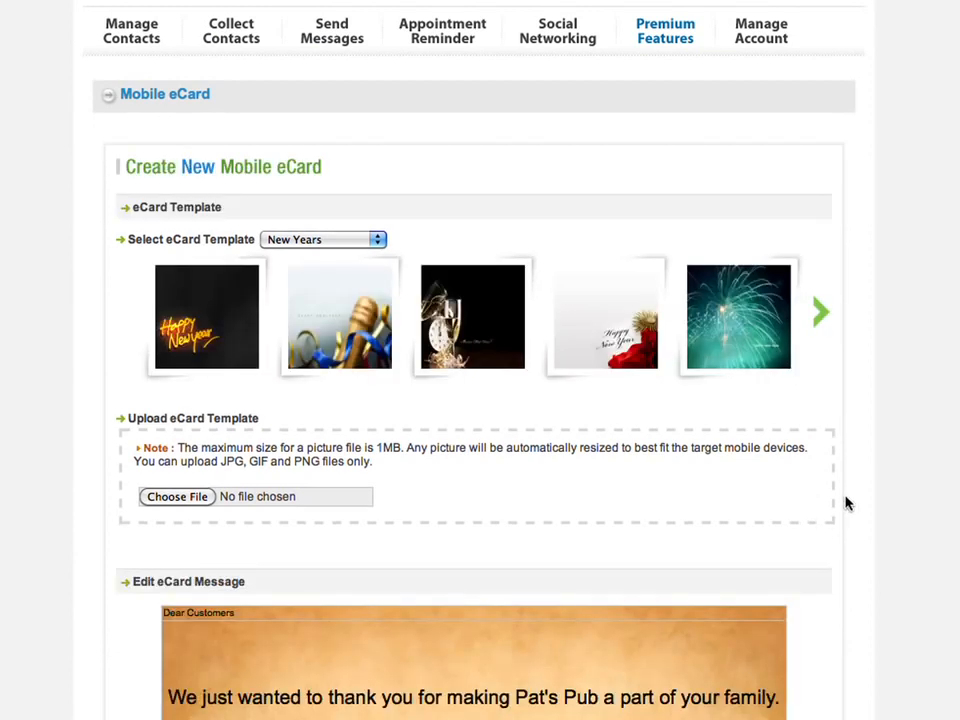
- Insert the Thanksgiving eCard into a new message and place the caret in its greeting
scroll(871, 511, "down", 10)
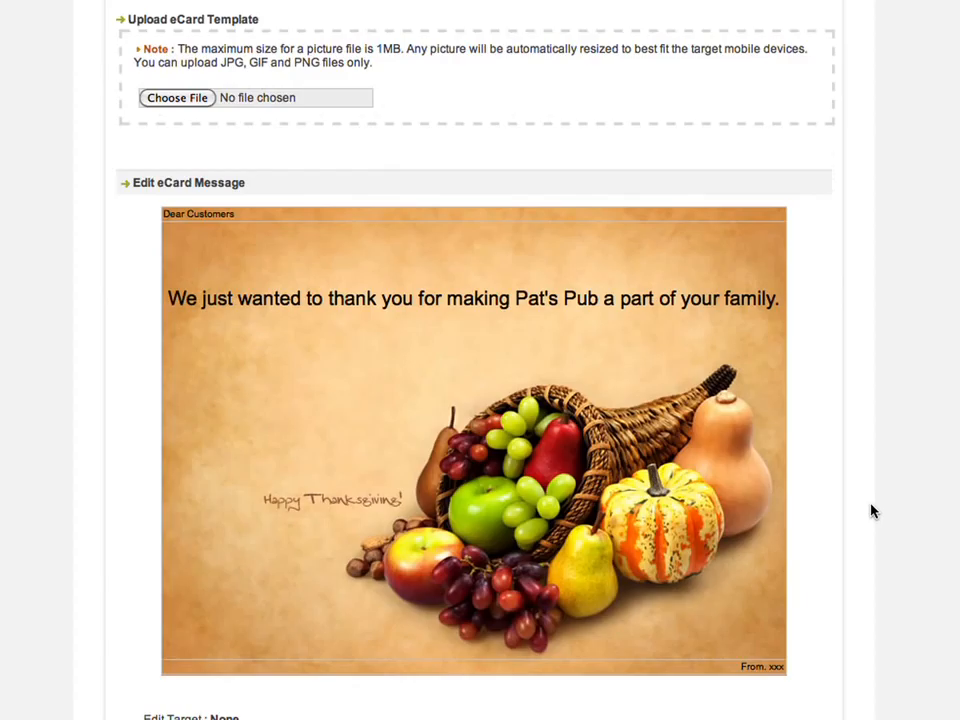
scroll(871, 511, "down", 3)
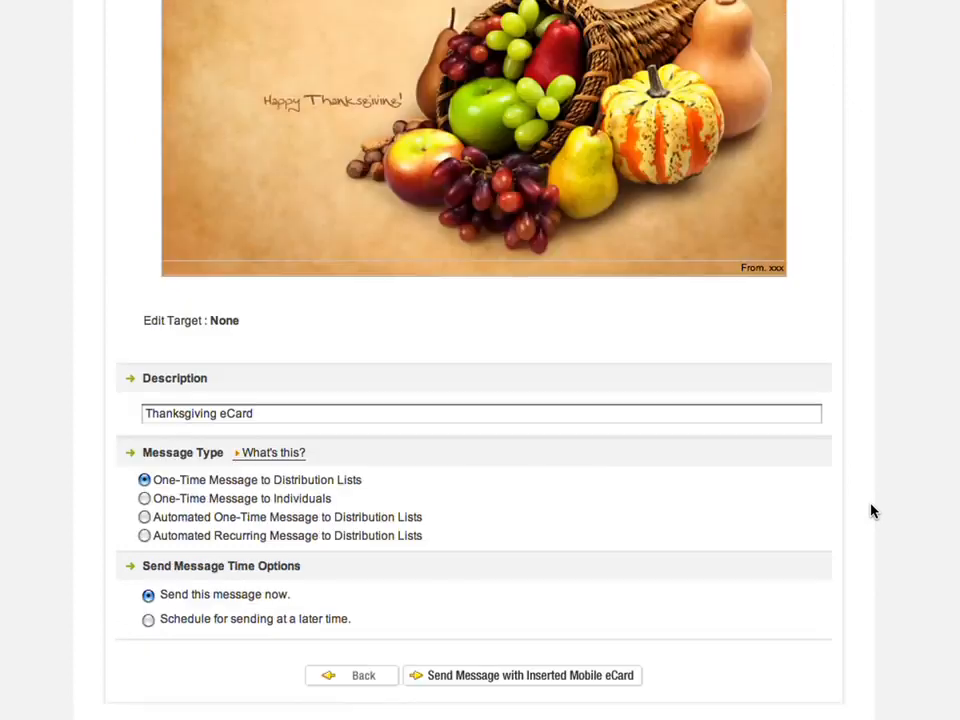
left_click(585, 676)
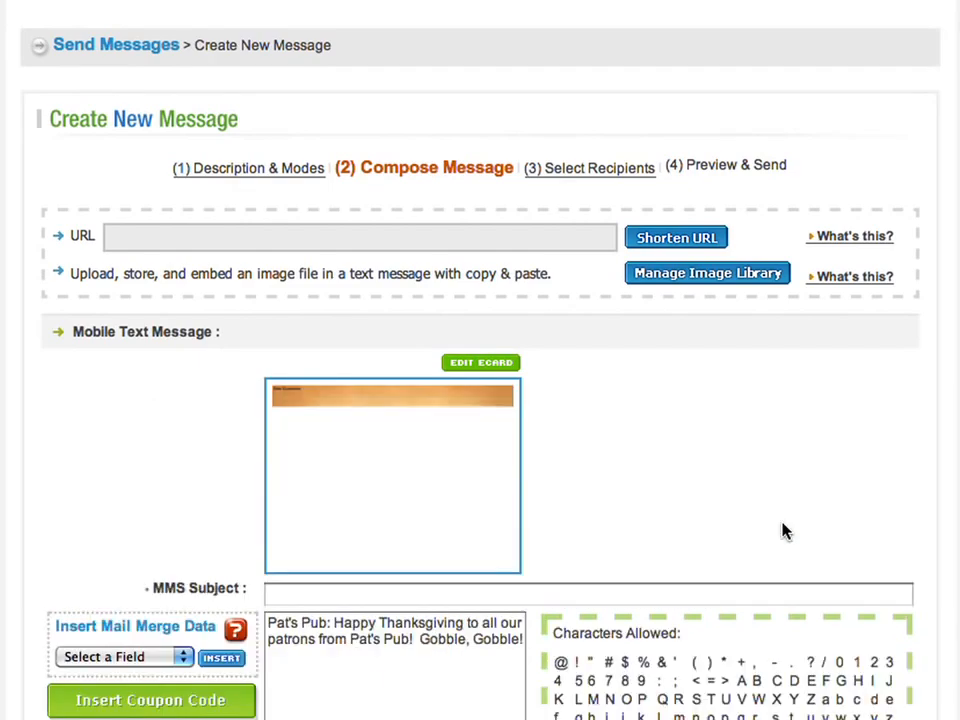
left_click(475, 641)
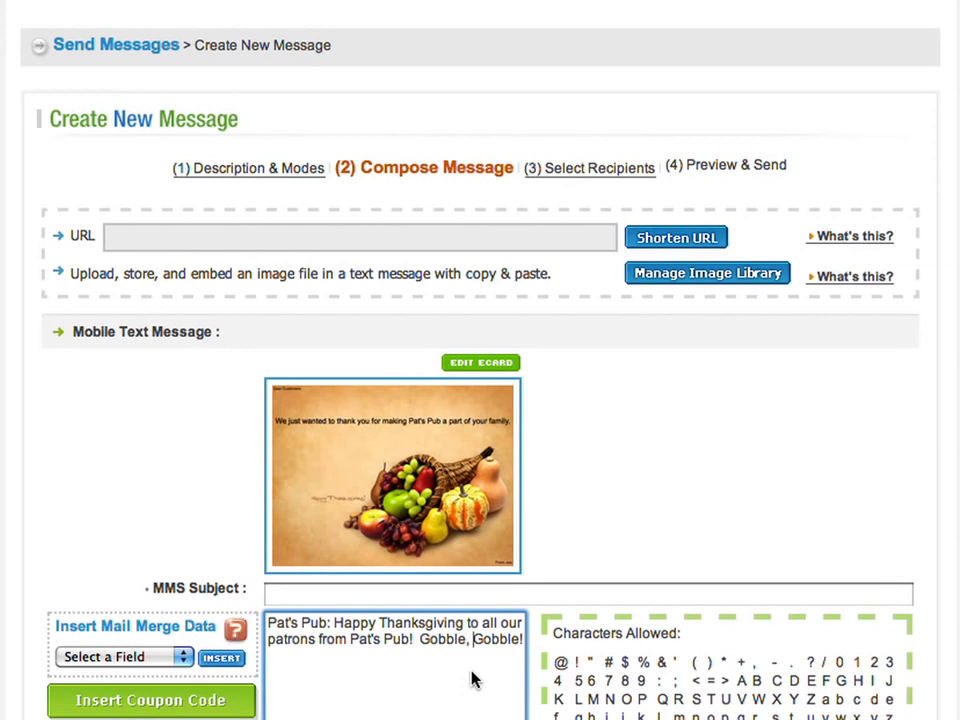
scroll(790, 598, "down", 3)
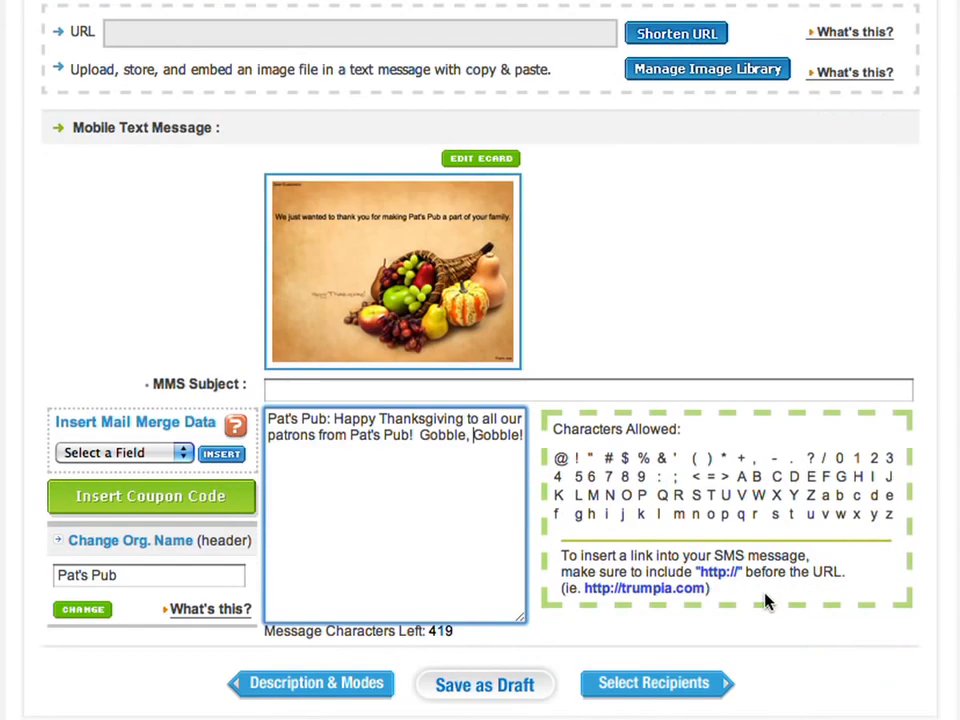
- Keep all distribution lists as recipients, review the cost summary, and send the Thanksgiving message
left_click(662, 684)
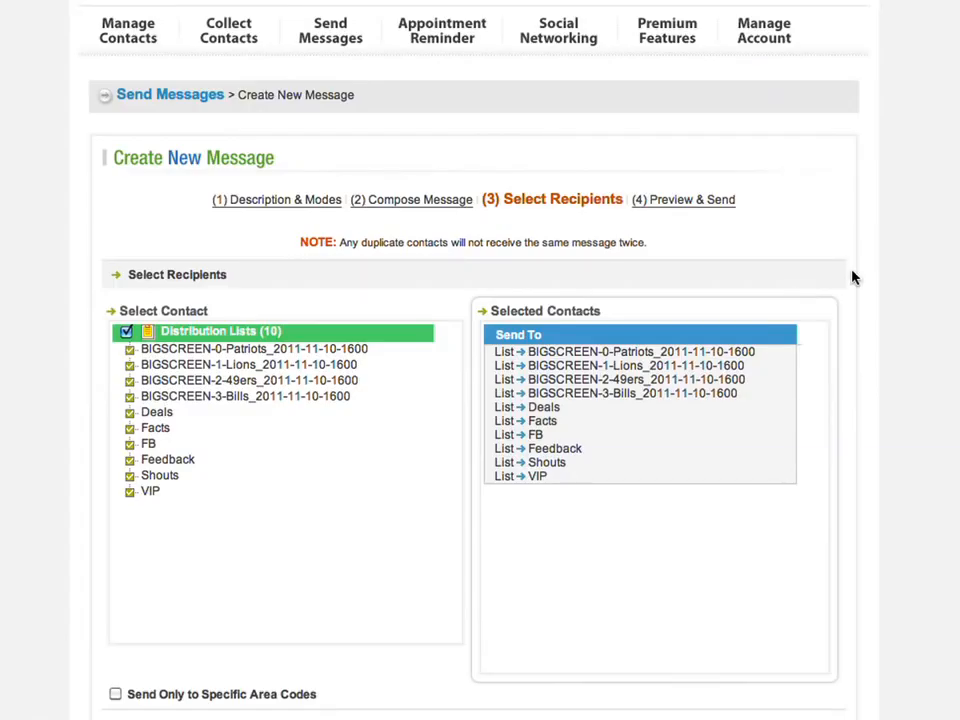
scroll(938, 275, "down", 3)
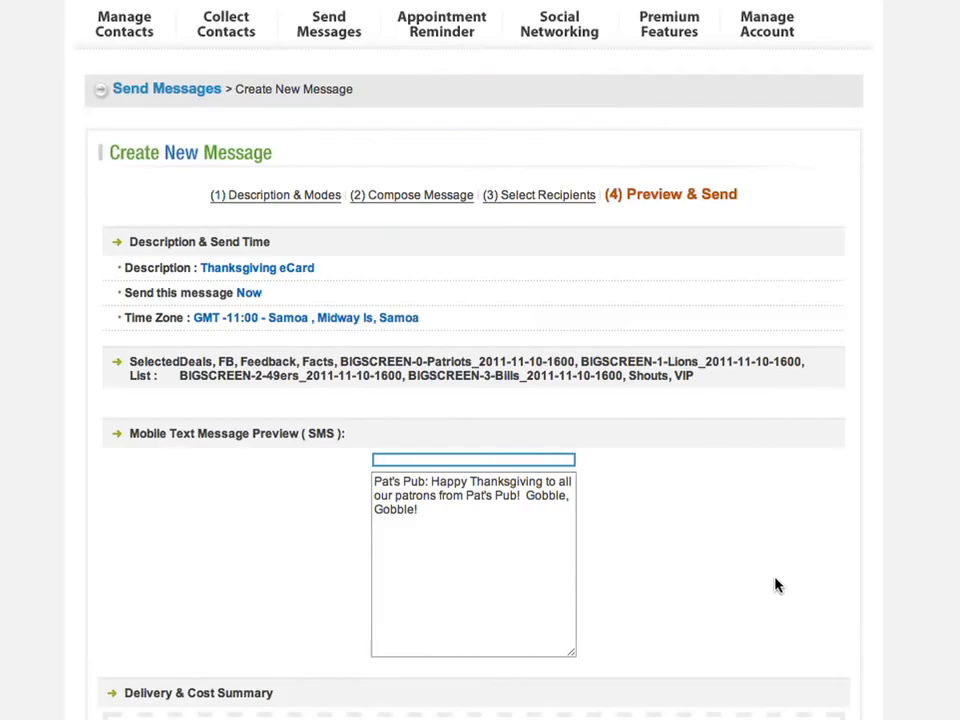
scroll(887, 371, "down", 2)
scroll(887, 371, "down", 10)
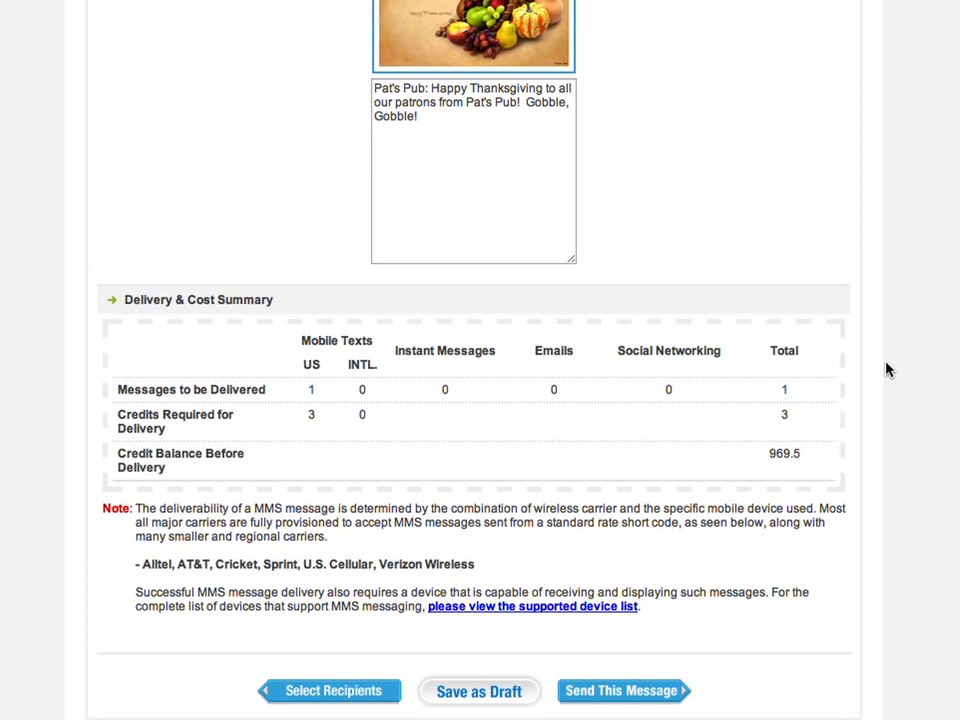
left_click(662, 697)
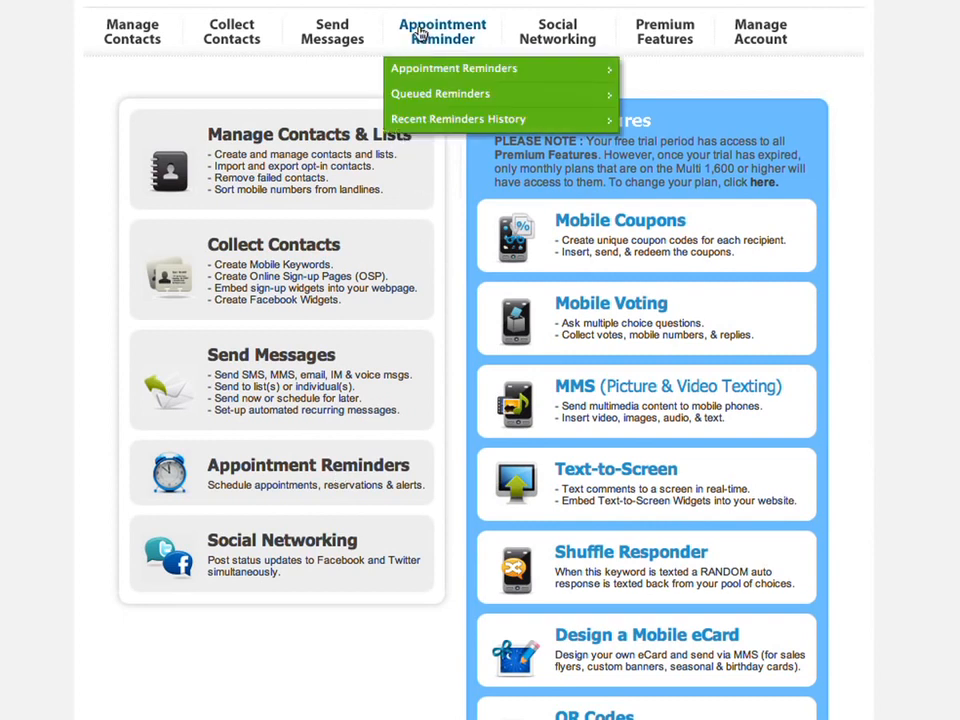
- Start a new appointment reminder using the Add manually option
left_click(420, 33)
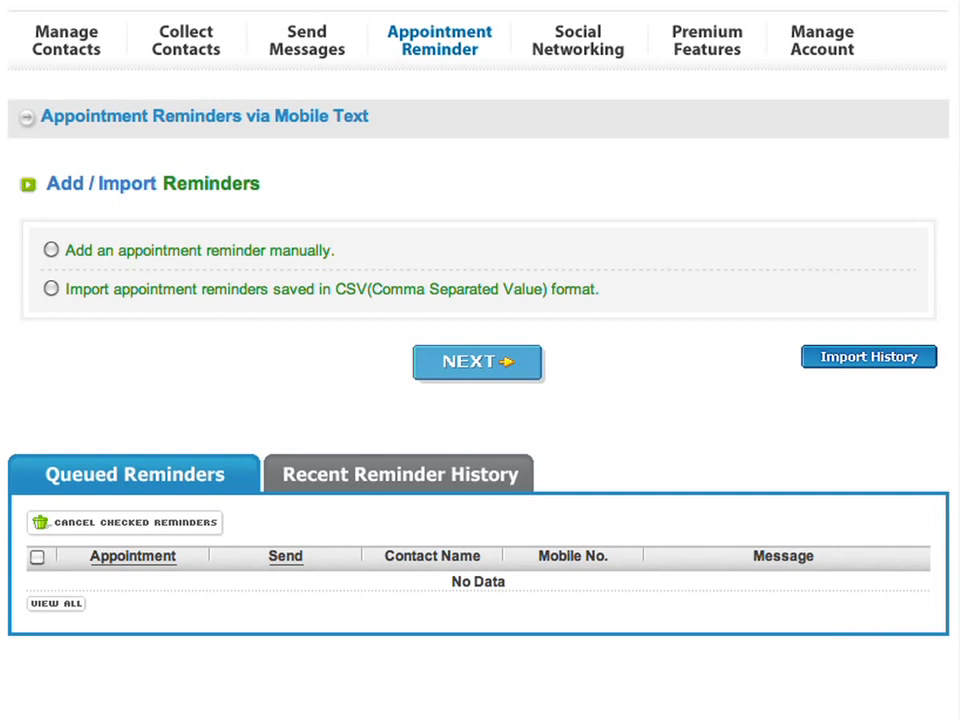
left_click(51, 251)
left_click(439, 362)
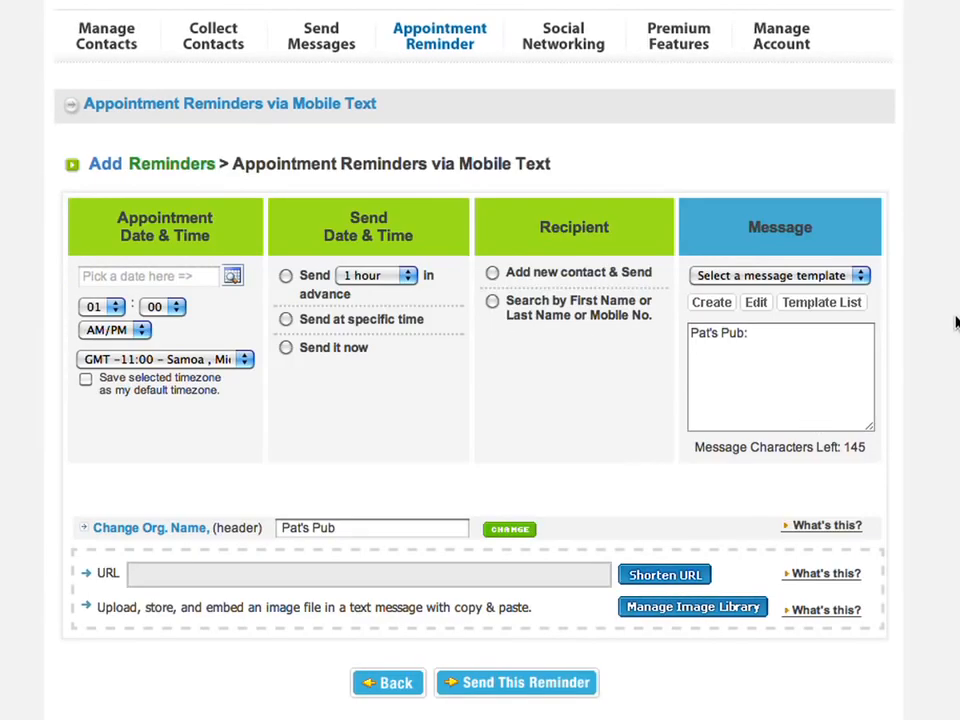
- Set the appointment to 11/11/2011 at 08 PM
left_click(231, 276)
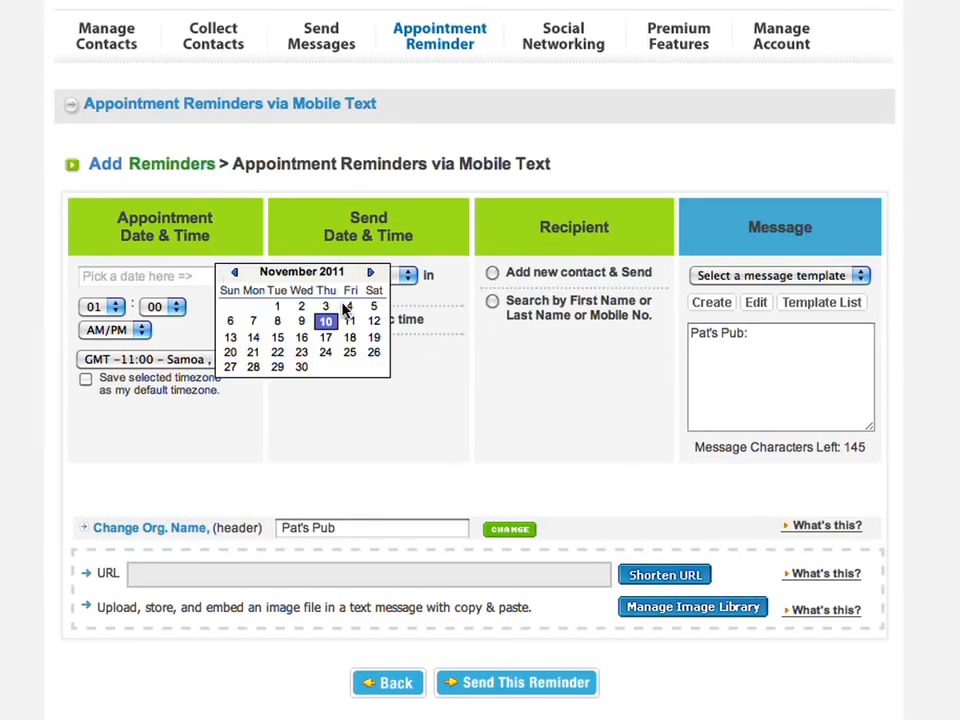
left_click(349, 321)
left_click(116, 307)
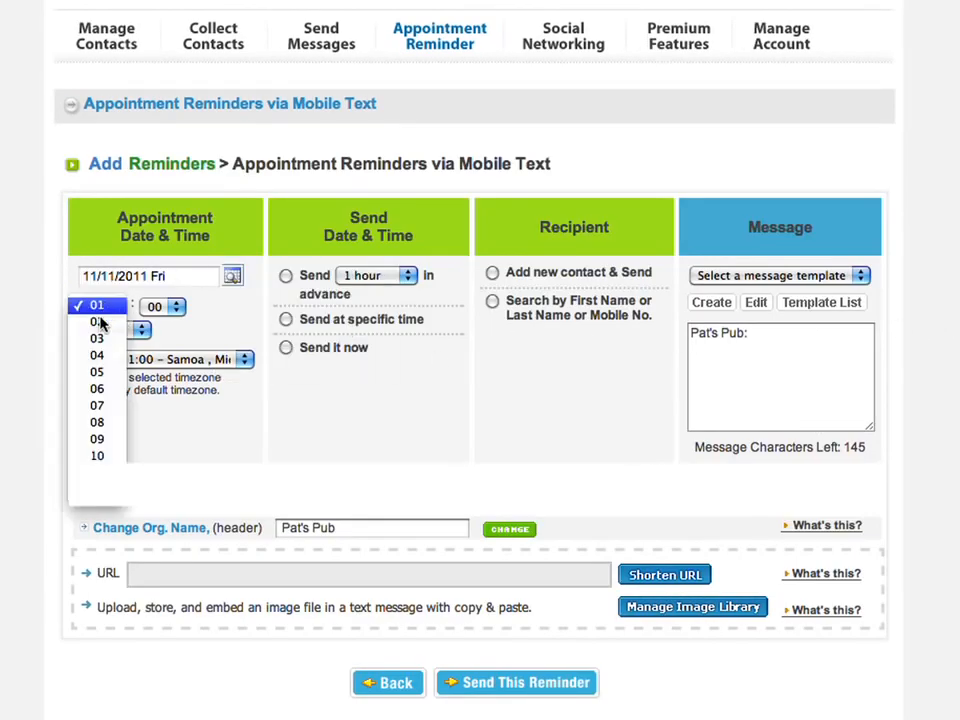
left_click(97, 423)
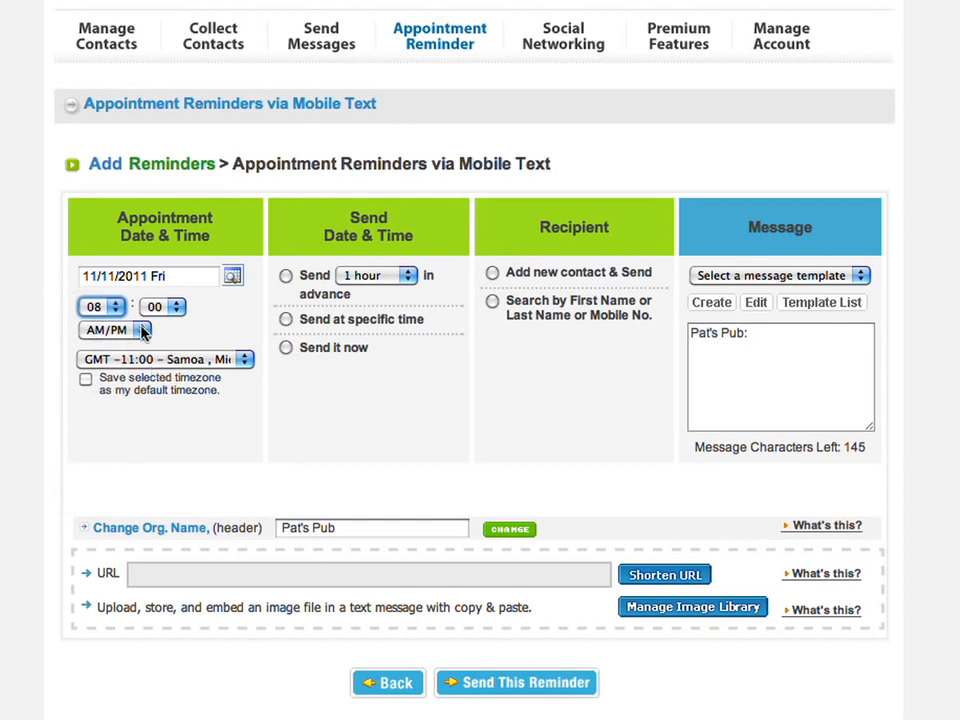
left_click(141, 332)
left_click(146, 363)
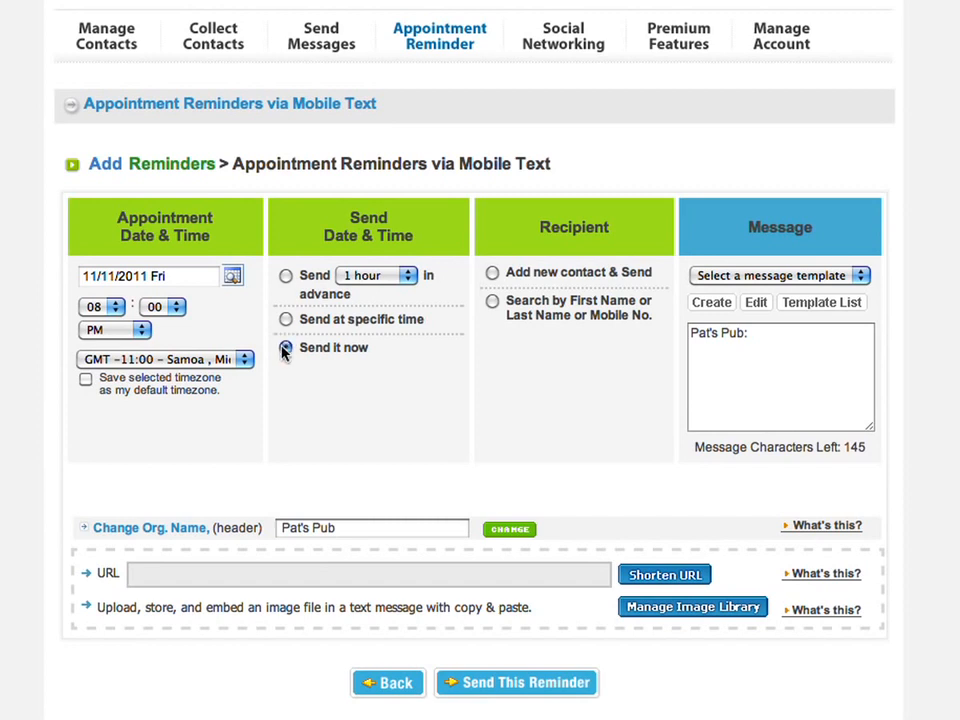
- Send the reminder 3 hours in advance and search recipients by name or mobile number
left_click(286, 320)
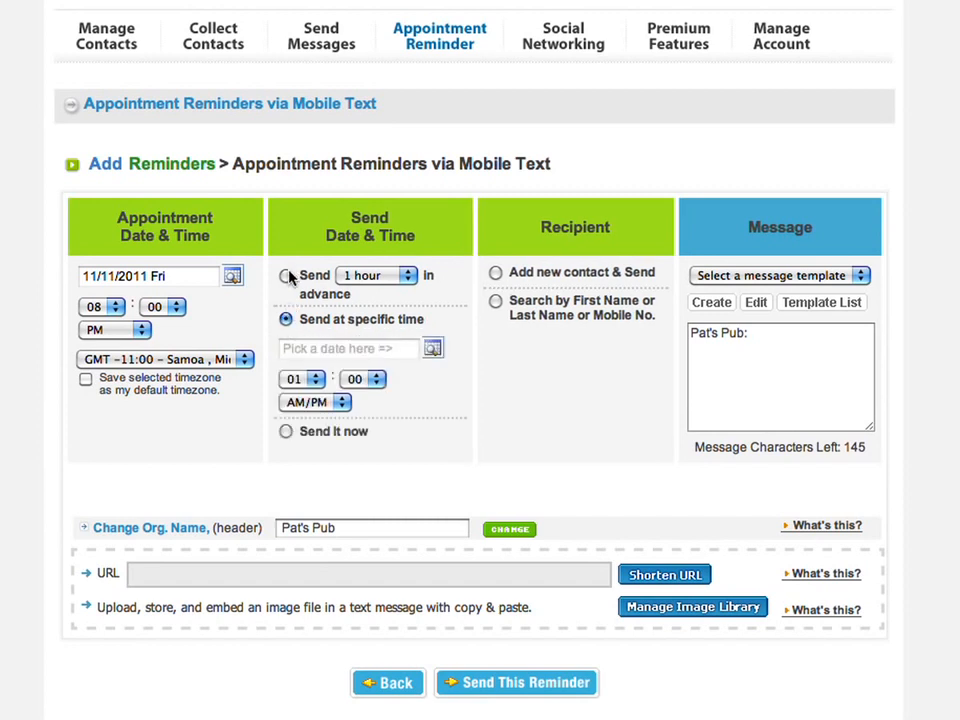
left_click(287, 277)
left_click(365, 277)
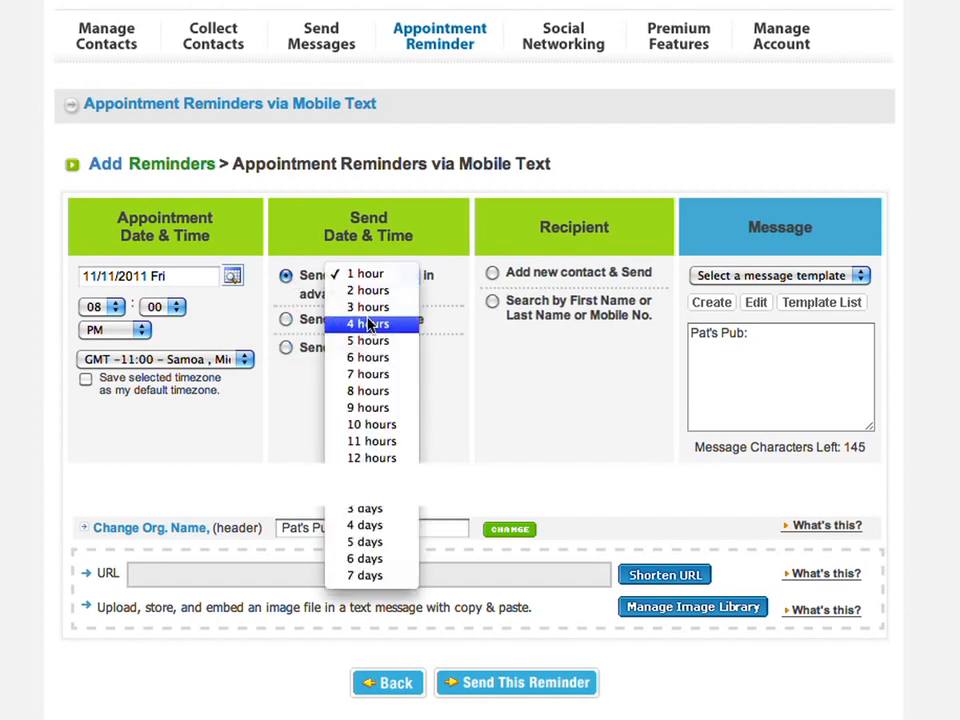
left_click(367, 310)
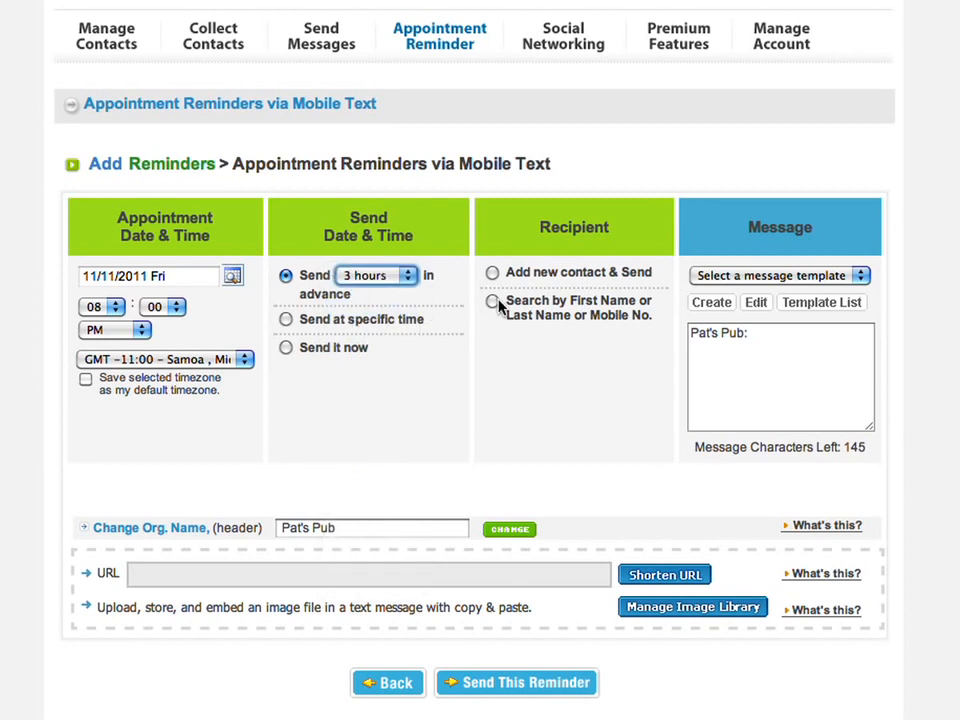
left_click(494, 303)
- Find the recipient by entering their mobile number and accept the suggested contact
left_click(594, 343)
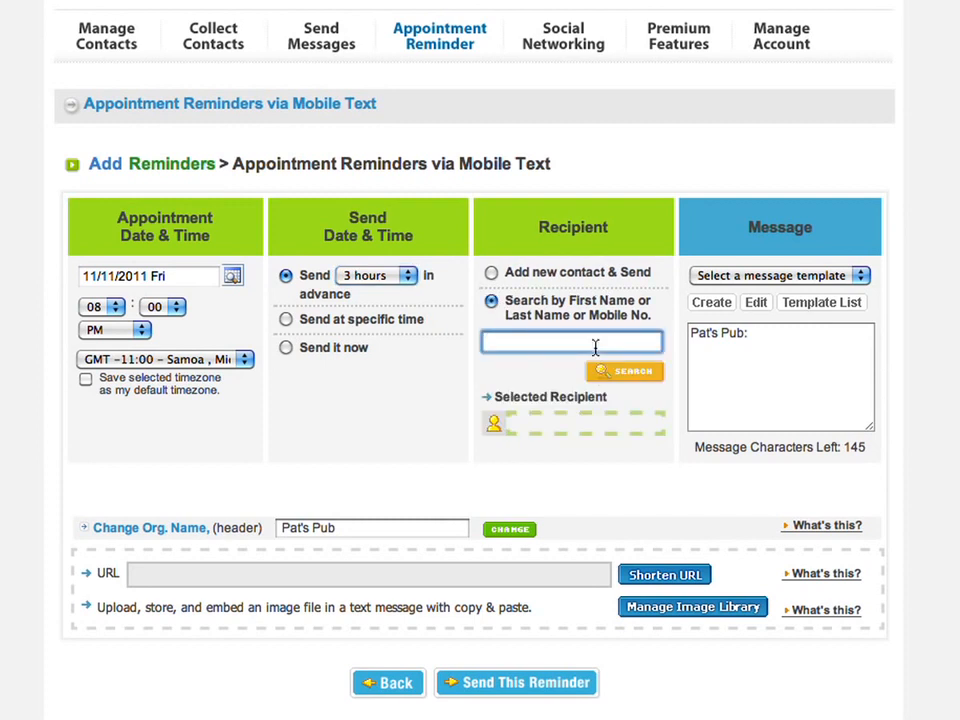
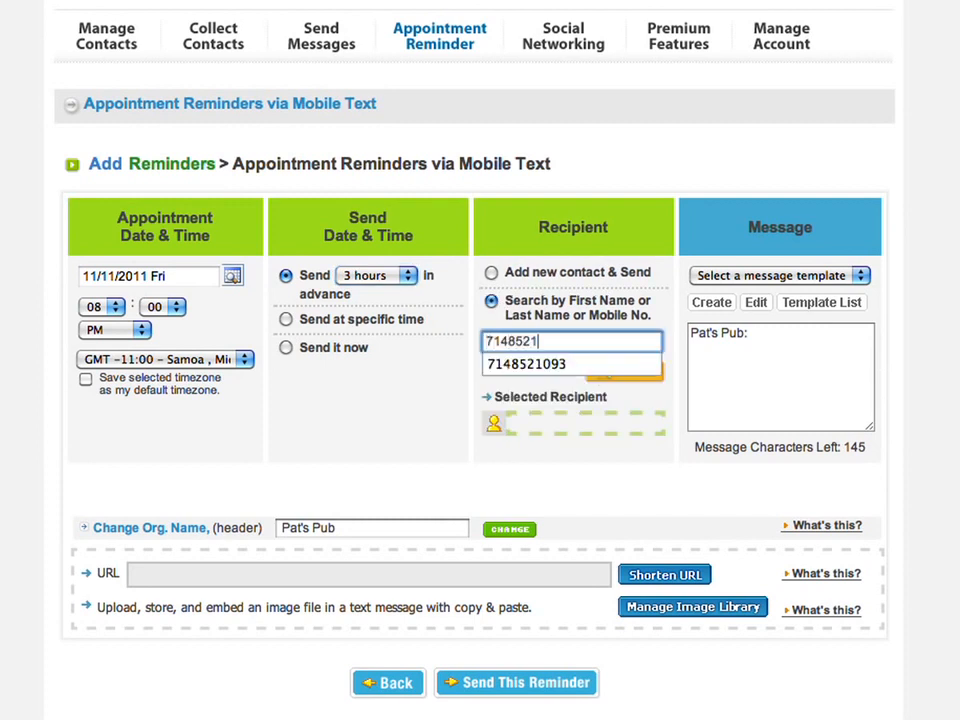
key("Return")
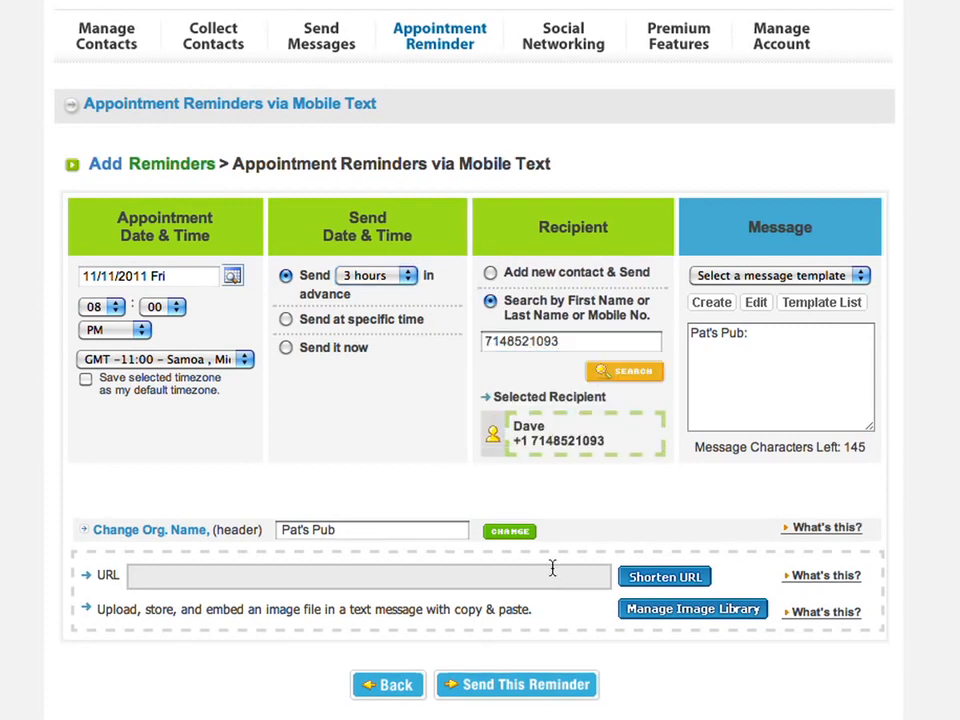
- Fill the reminder with the Table Reservation template and submit it
left_click(812, 413)
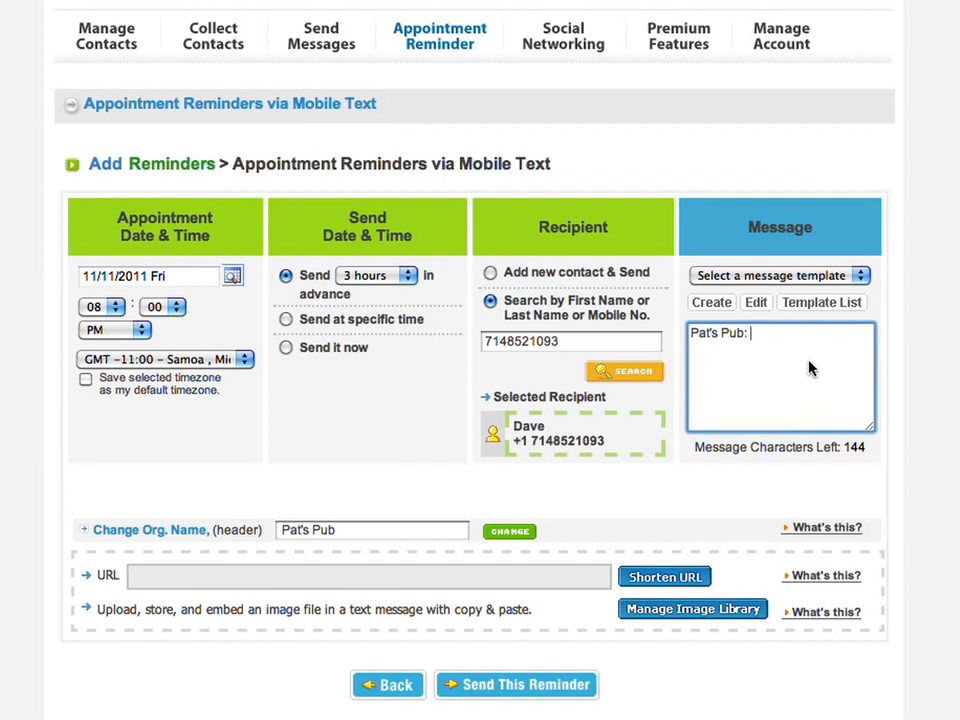
left_click(834, 304)
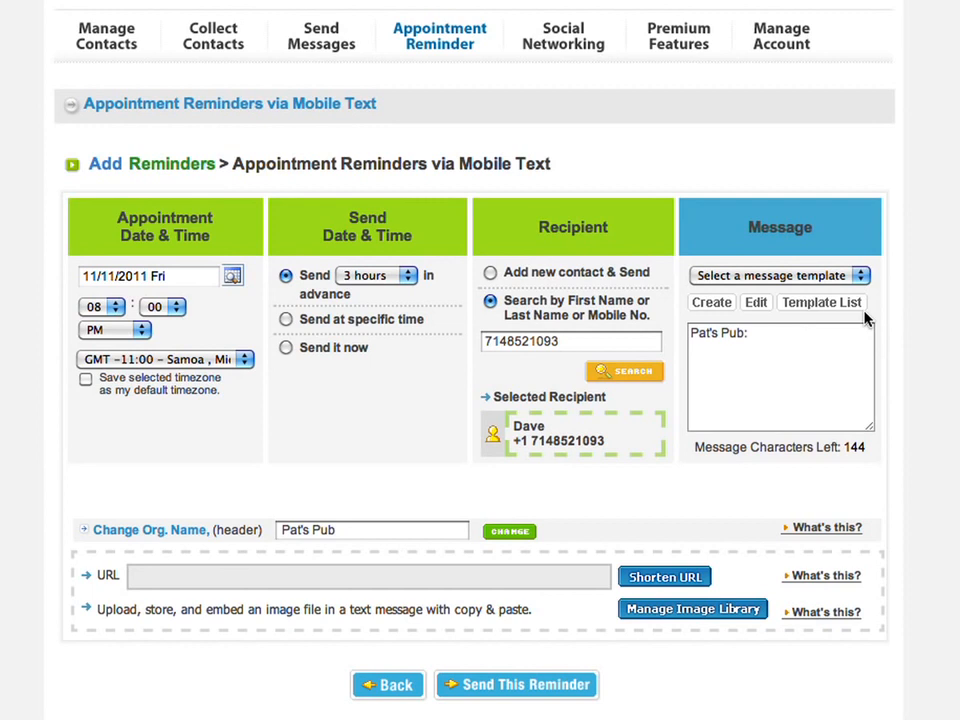
left_click(856, 276)
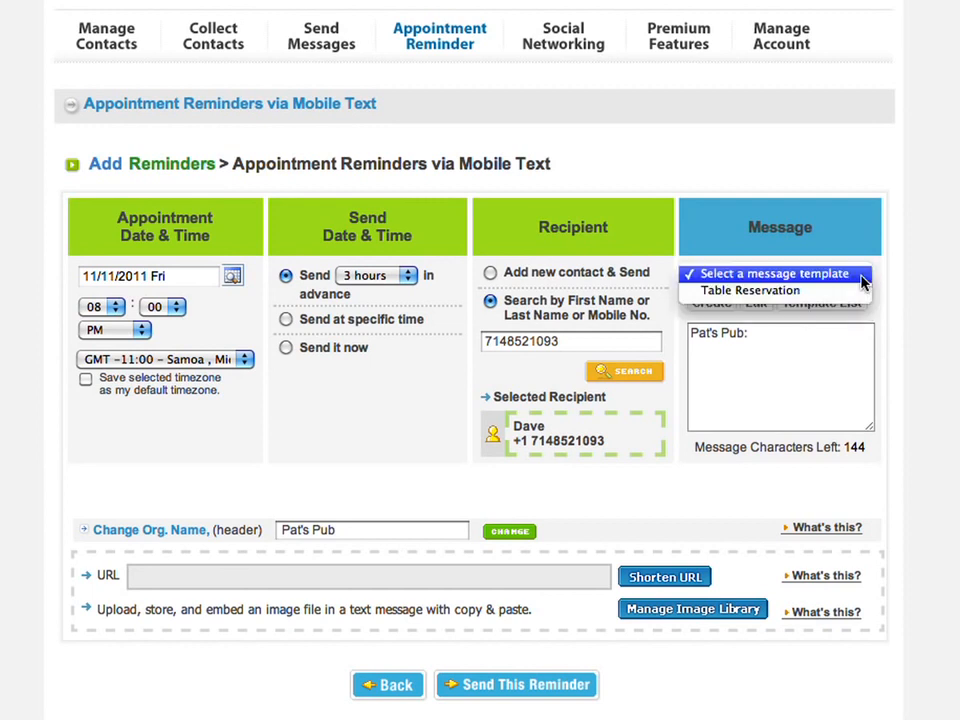
left_click(834, 291)
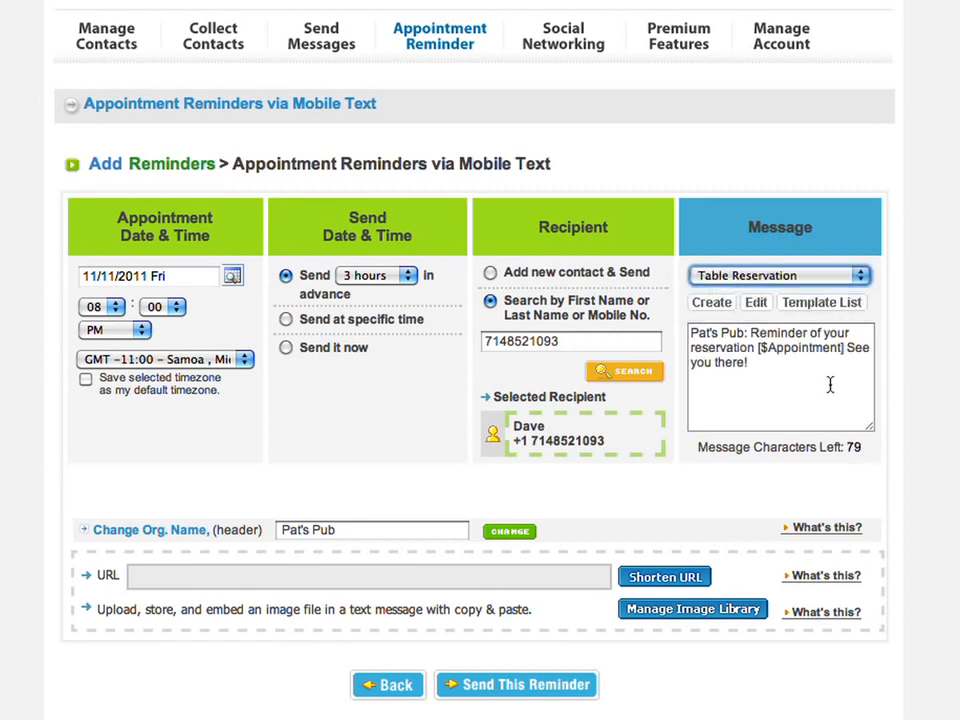
left_click(826, 381)
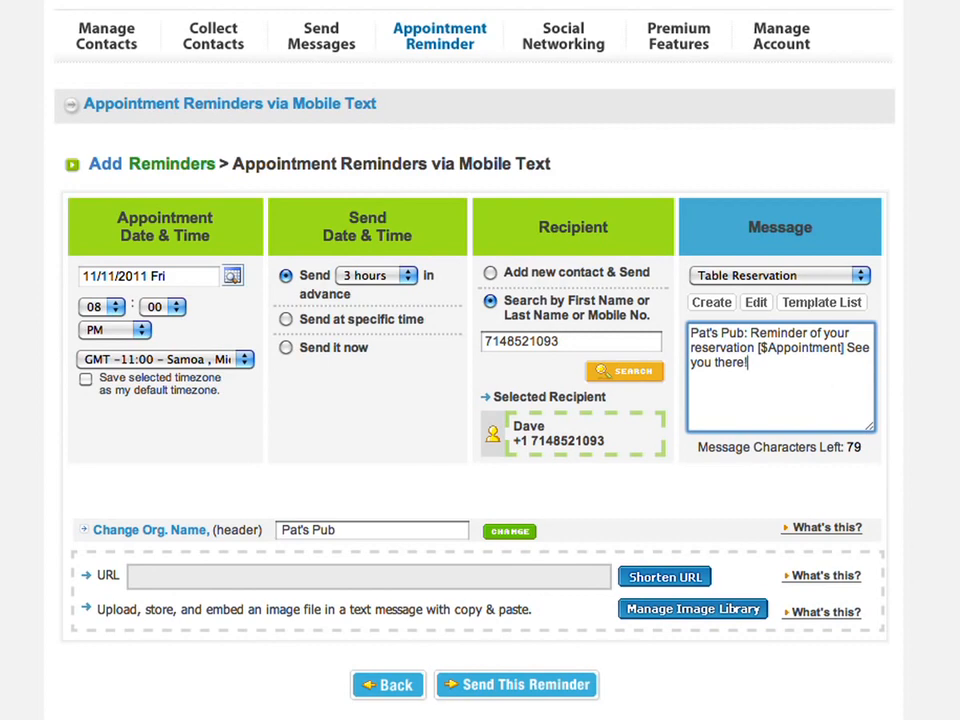
scroll(668, 420, "down", 3)
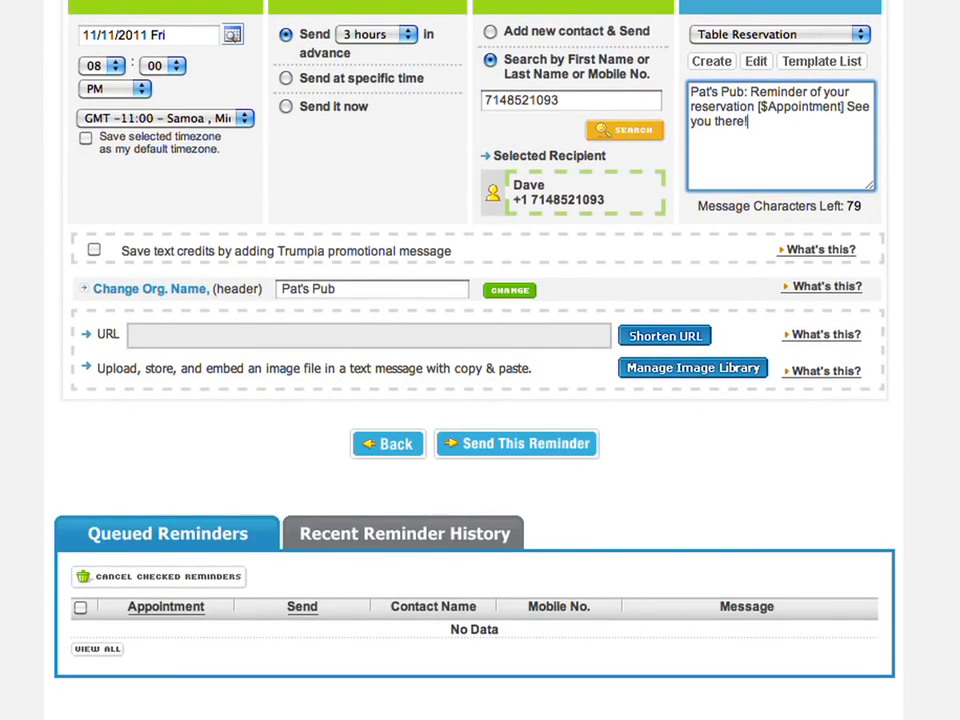
left_click(542, 443)
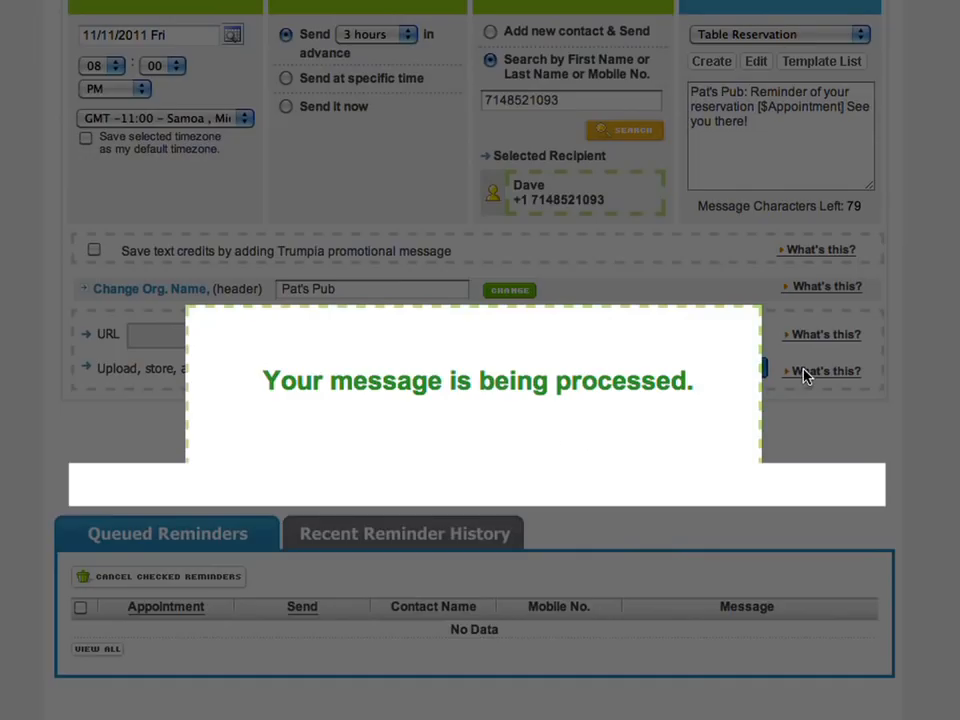